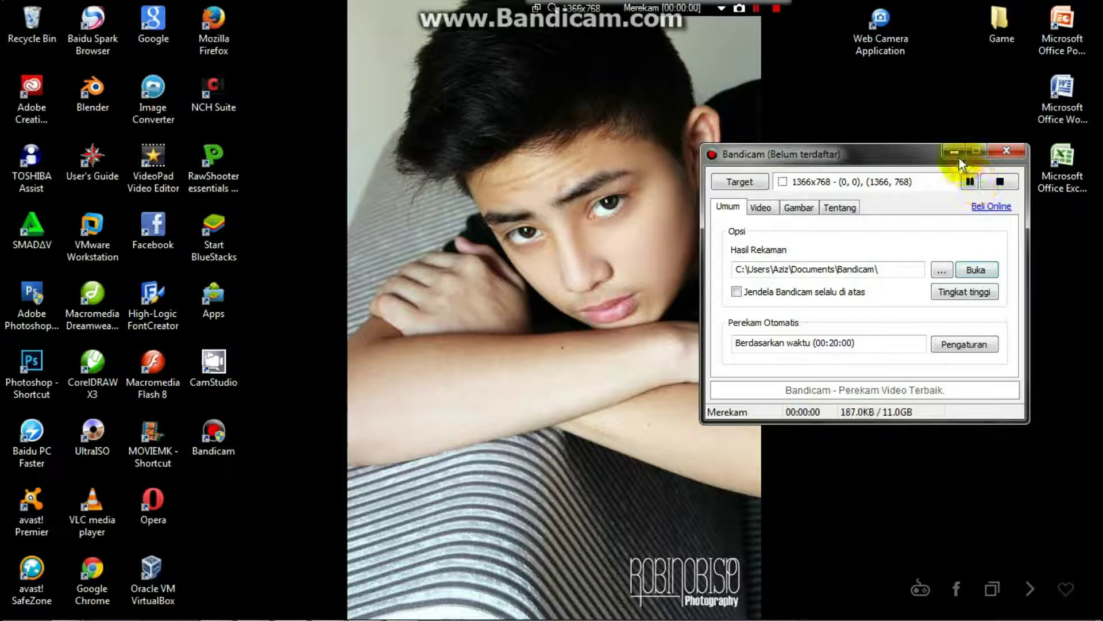
Type and erase 'Hai All)' in a blank text document, then return to Photoshop
left_click(216, 609)
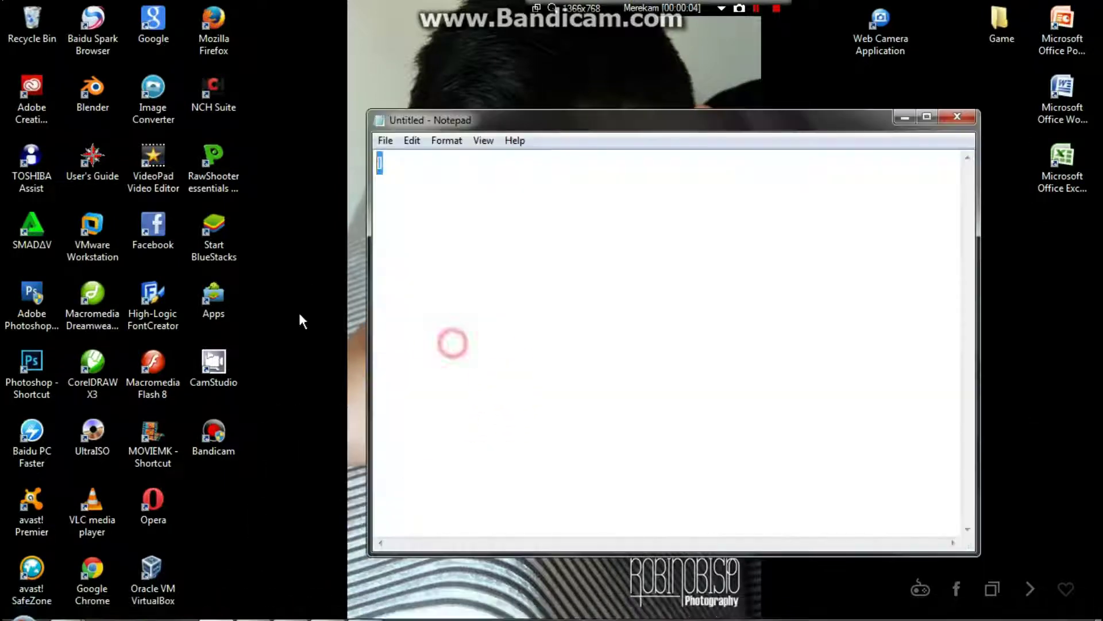
type("Hai All")
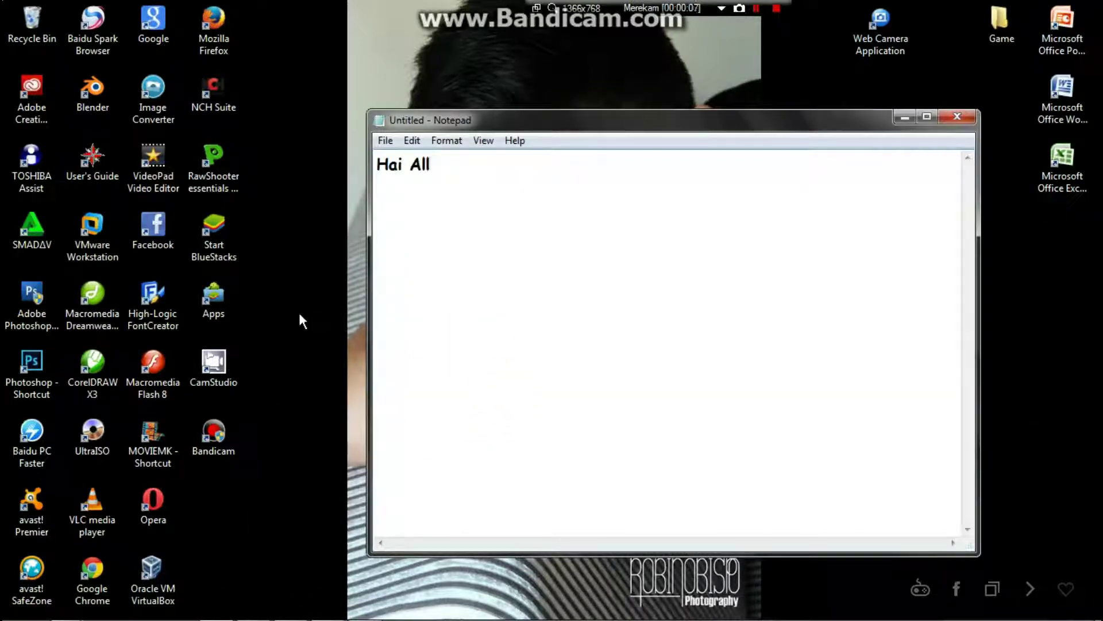
type(")")
key("ctrl+a")
key("BackSpace")
left_click(907, 115)
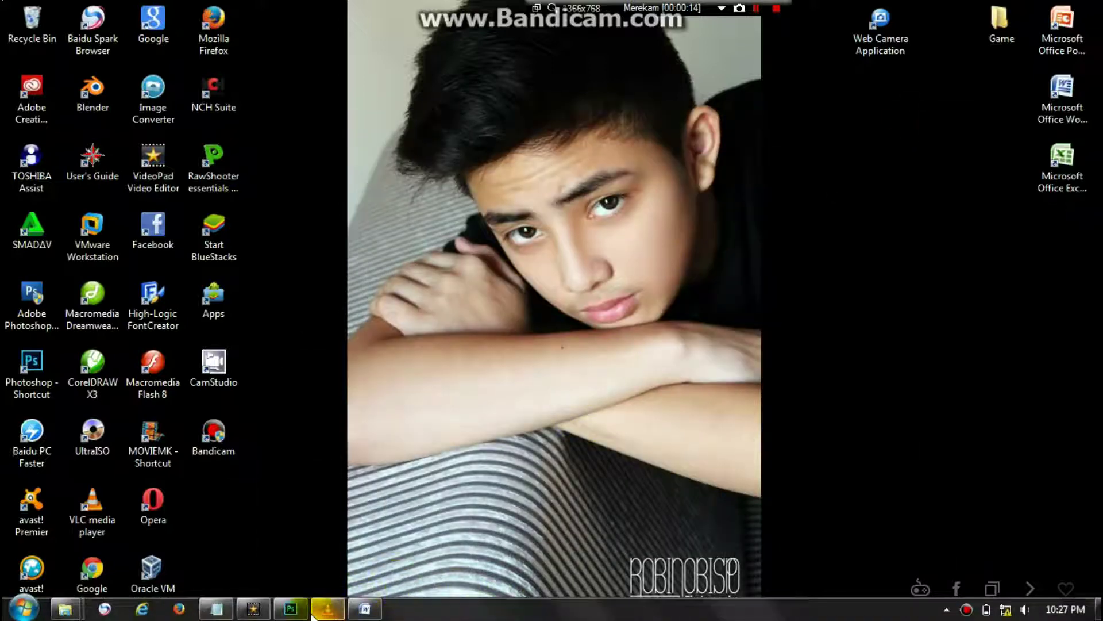
left_click(291, 609)
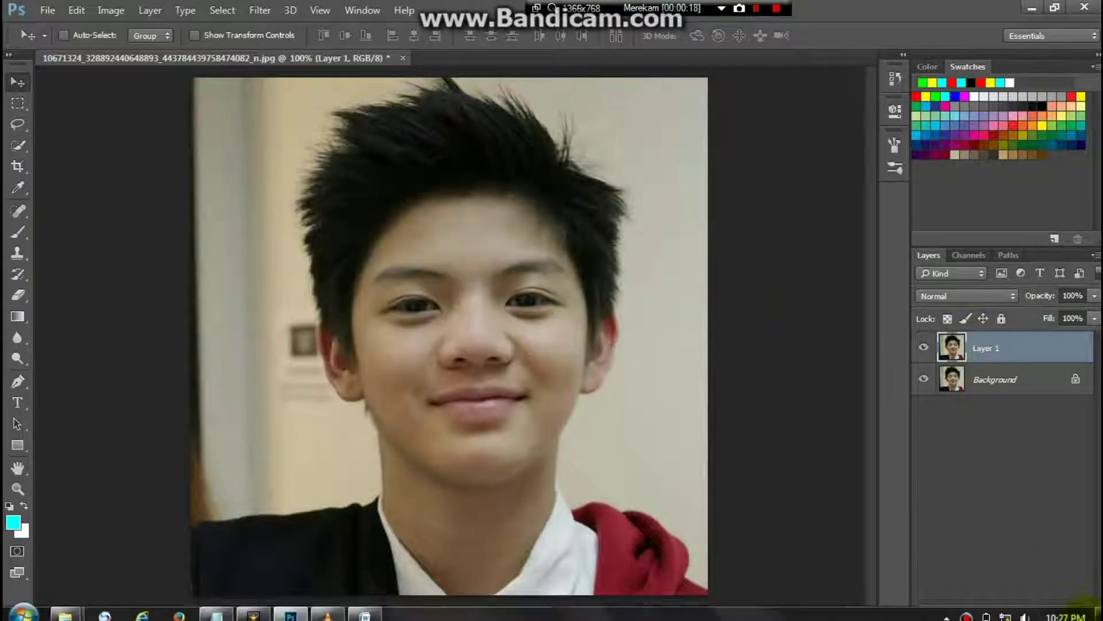
Delete Layer 1 and brighten the photo to brightness 32 with slightly raised contrast
left_click(1078, 612)
key("Return")
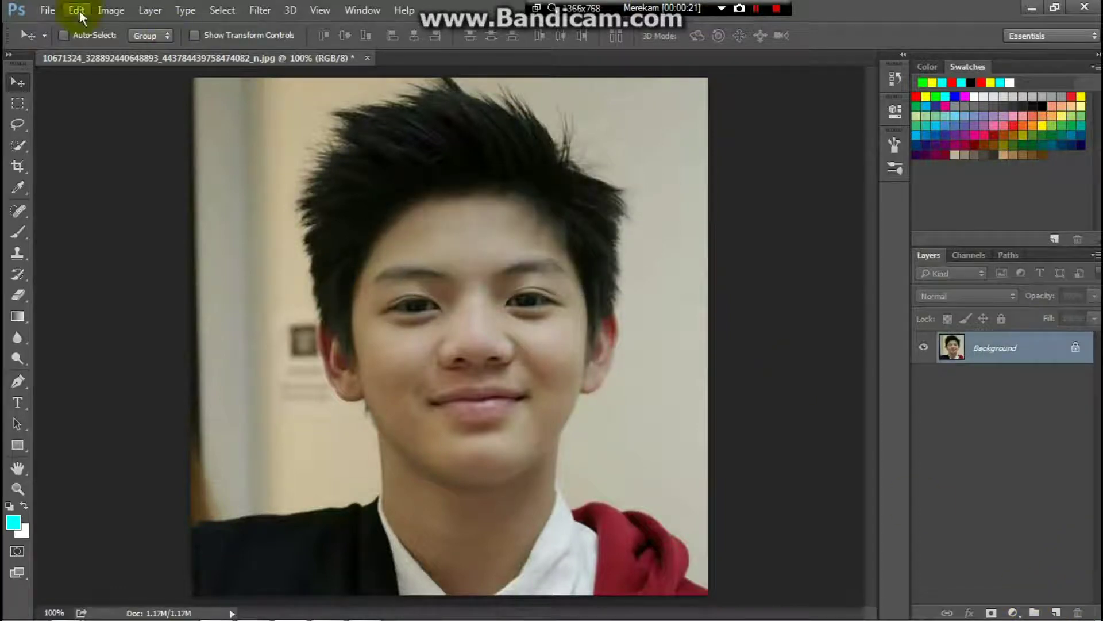
left_click(111, 10)
left_click(305, 51)
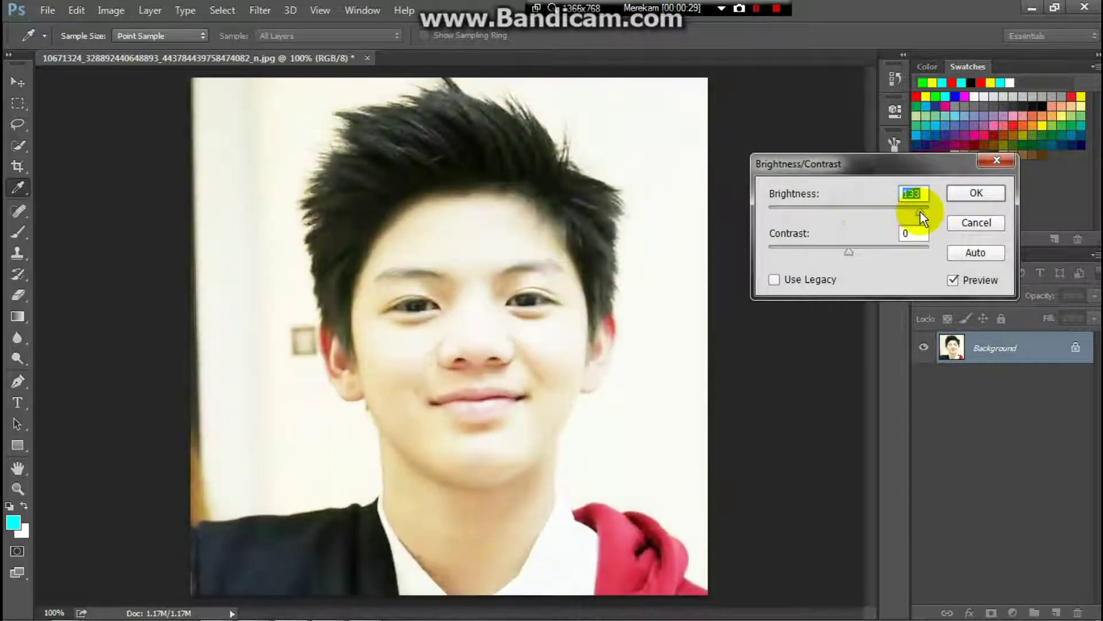
left_click_drag(850, 215, 866, 212)
left_click_drag(850, 254, 868, 253)
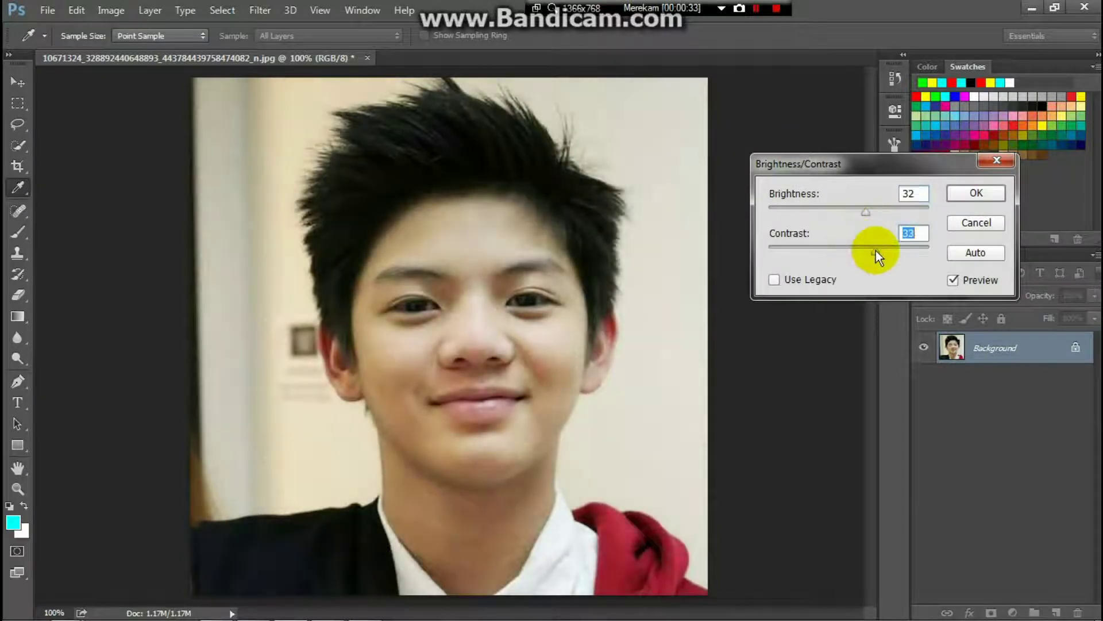
left_click(956, 191)
Duplicate the photo onto a new layer and desaturate it to grayscale
key("v")
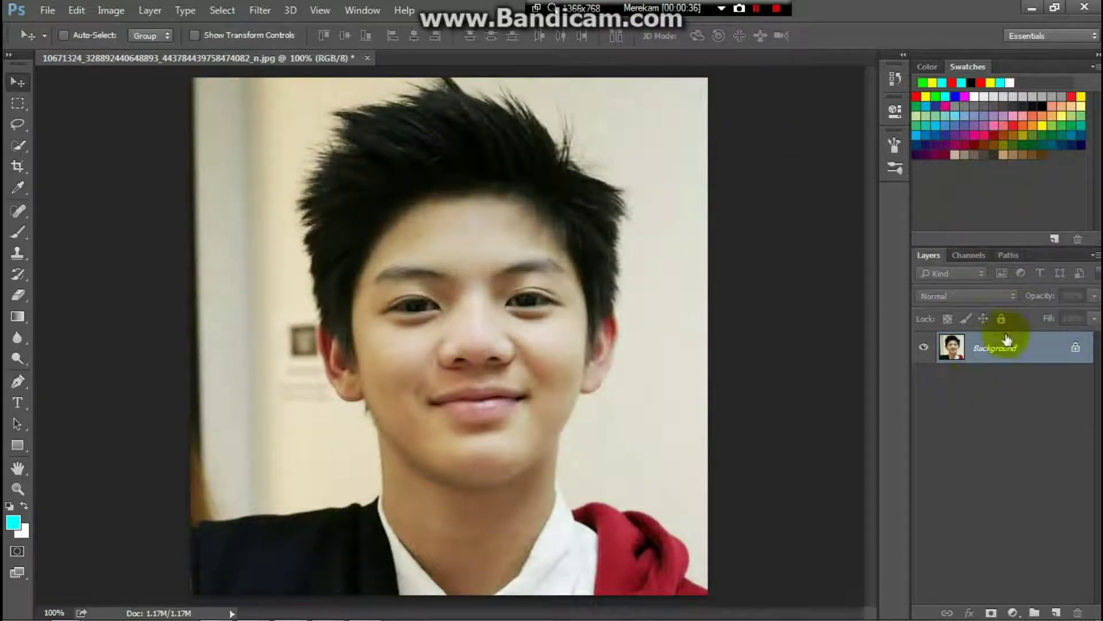
key("ctrl+j")
key("ctrl+u")
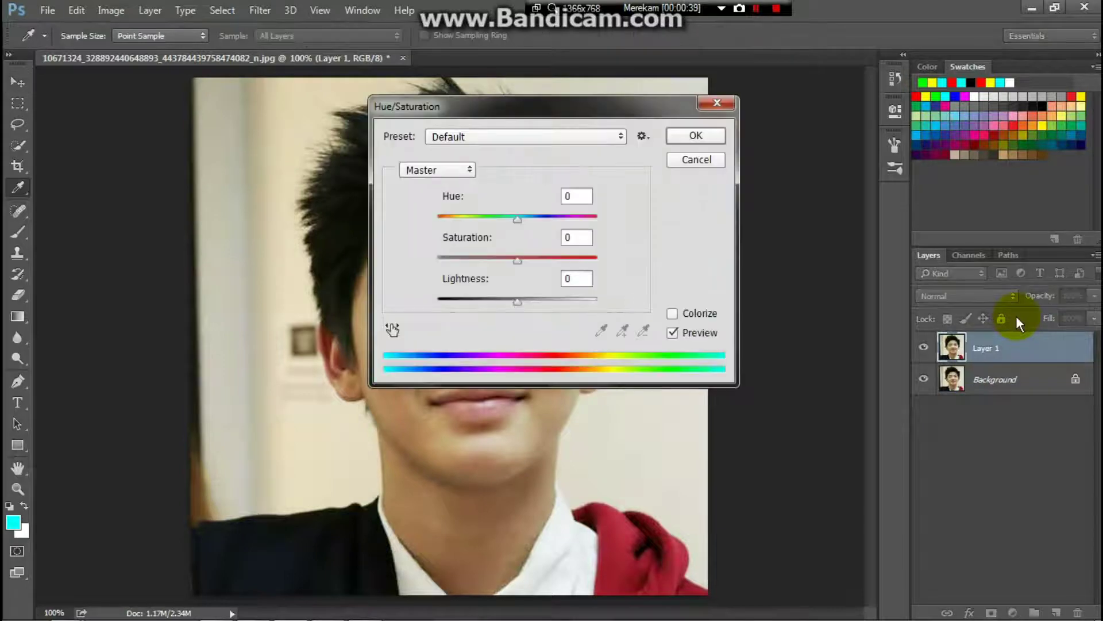
key("Escape")
key("ctrl+shift+u")
Fill the Background white and add an empty layer above Layer 1
left_click(950, 377)
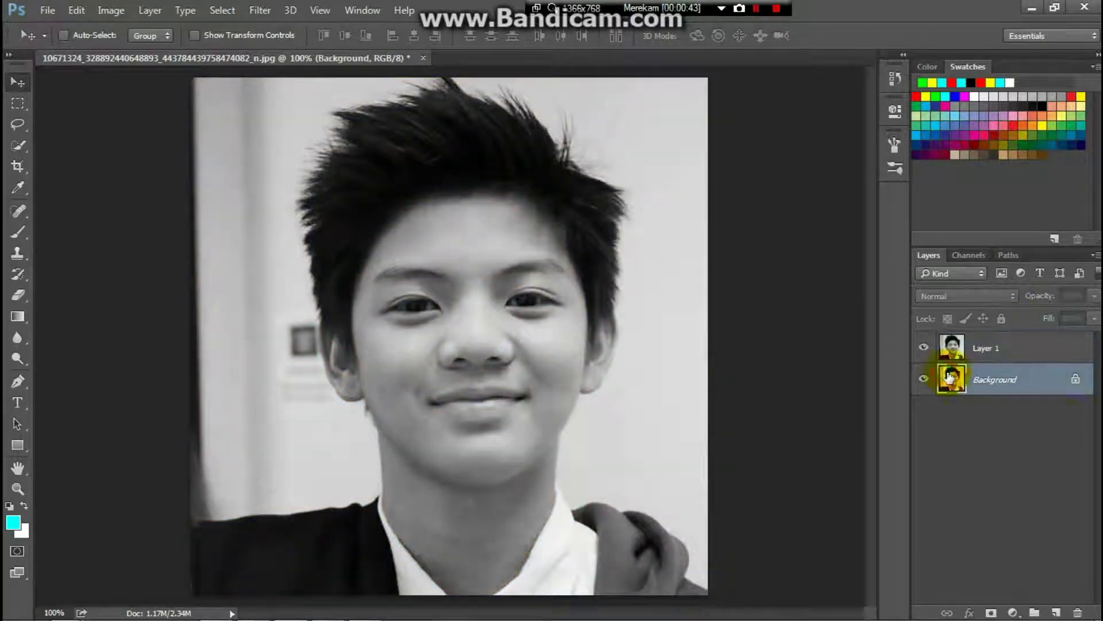
left_click(64, 35)
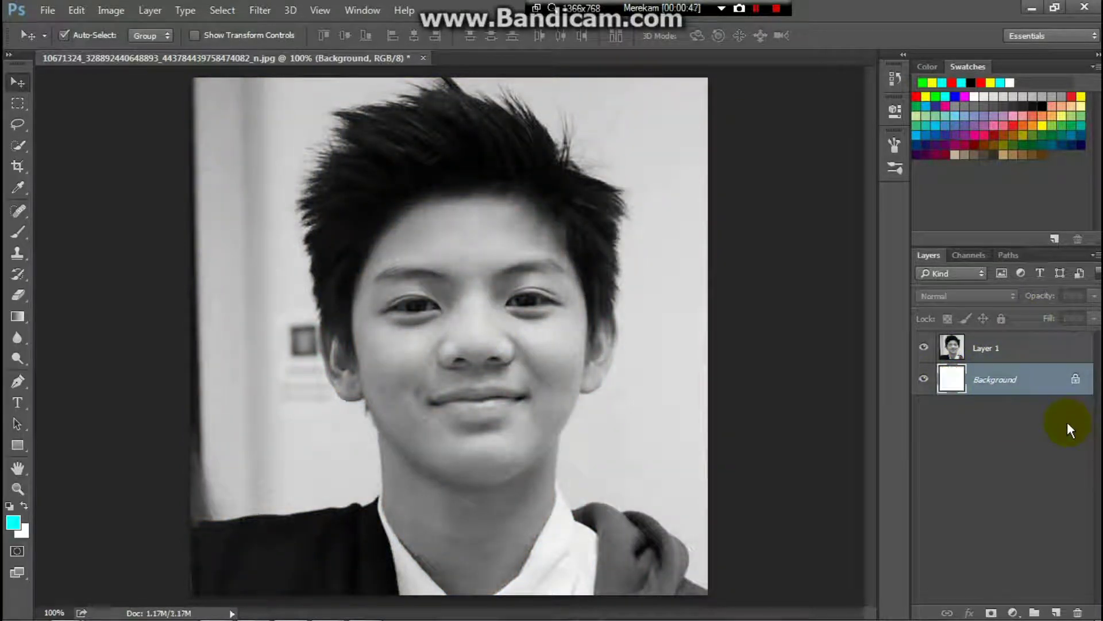
left_click(945, 347)
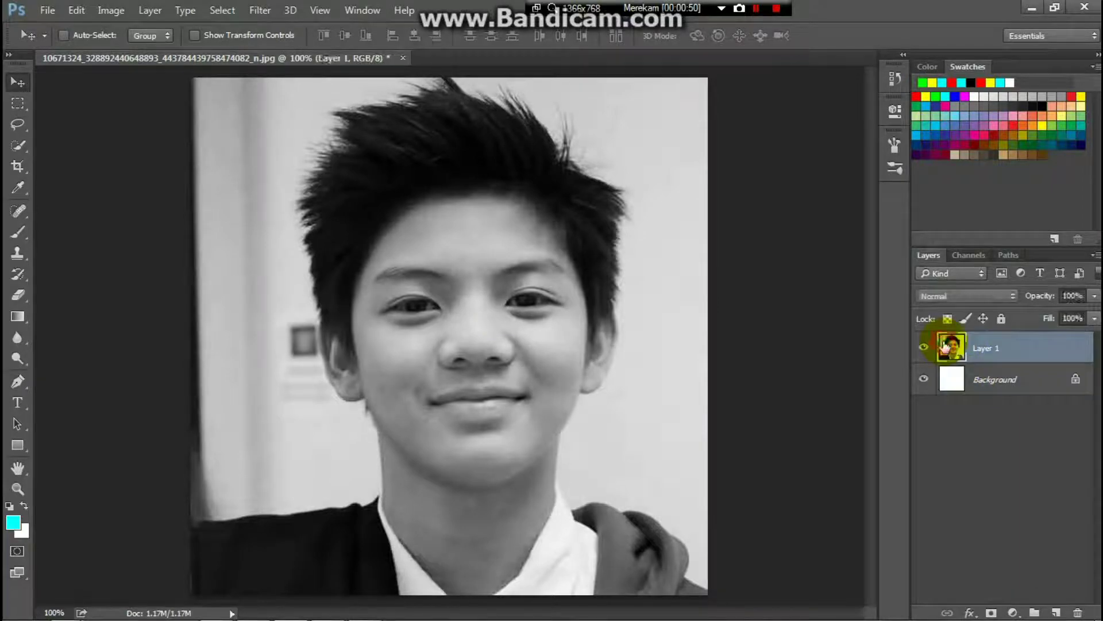
left_click(1055, 613)
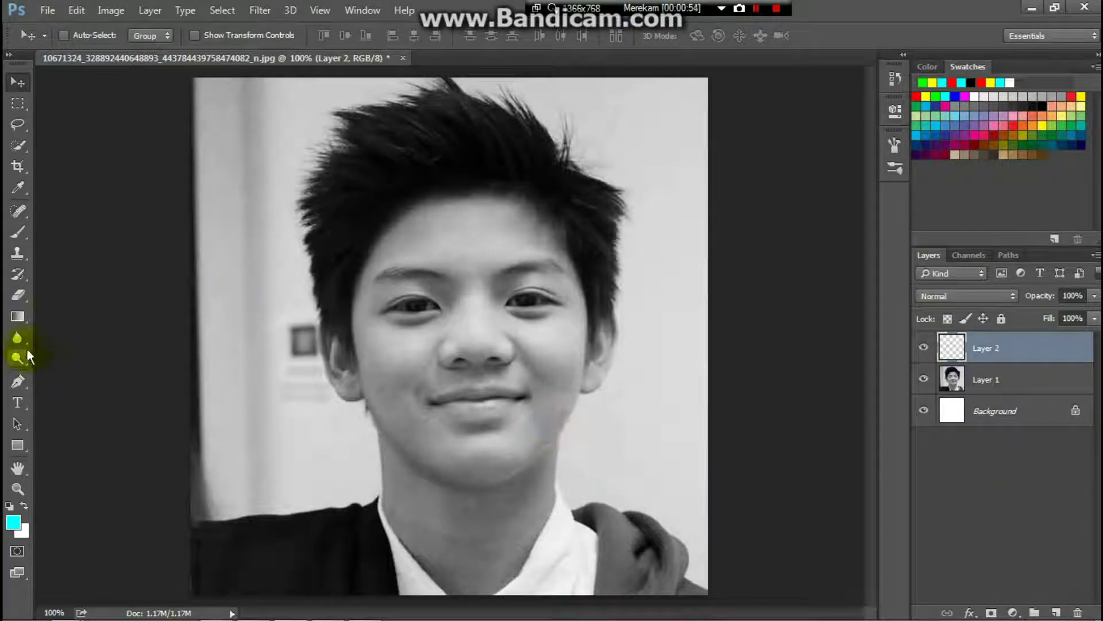
Draw the first rectangle over the upper right of the portrait
left_click(18, 449)
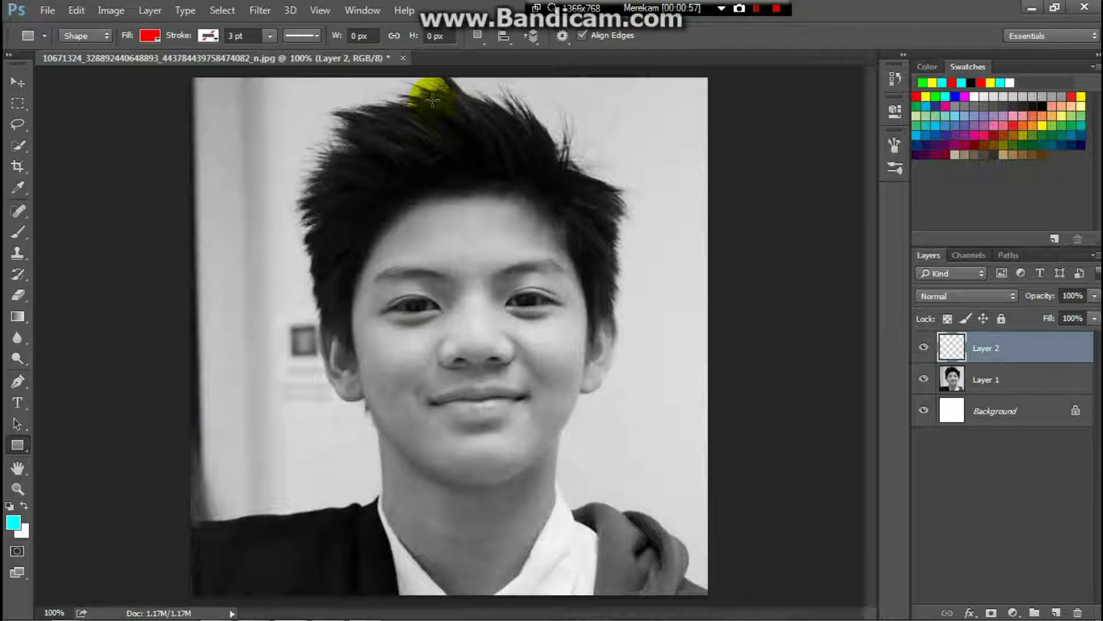
left_click_drag(438, 85, 644, 332)
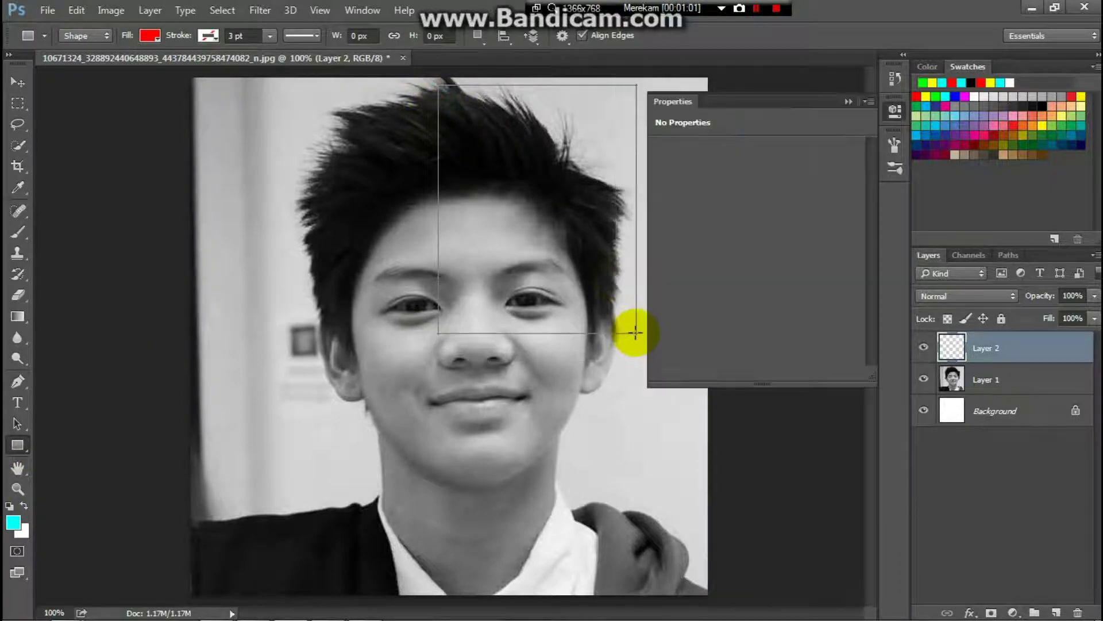
key("ctrl+z")
mouse_move(470, 87)
left_mouse_down()
mouse_move(679, 382)
mouse_move(679, 372)
left_mouse_up()
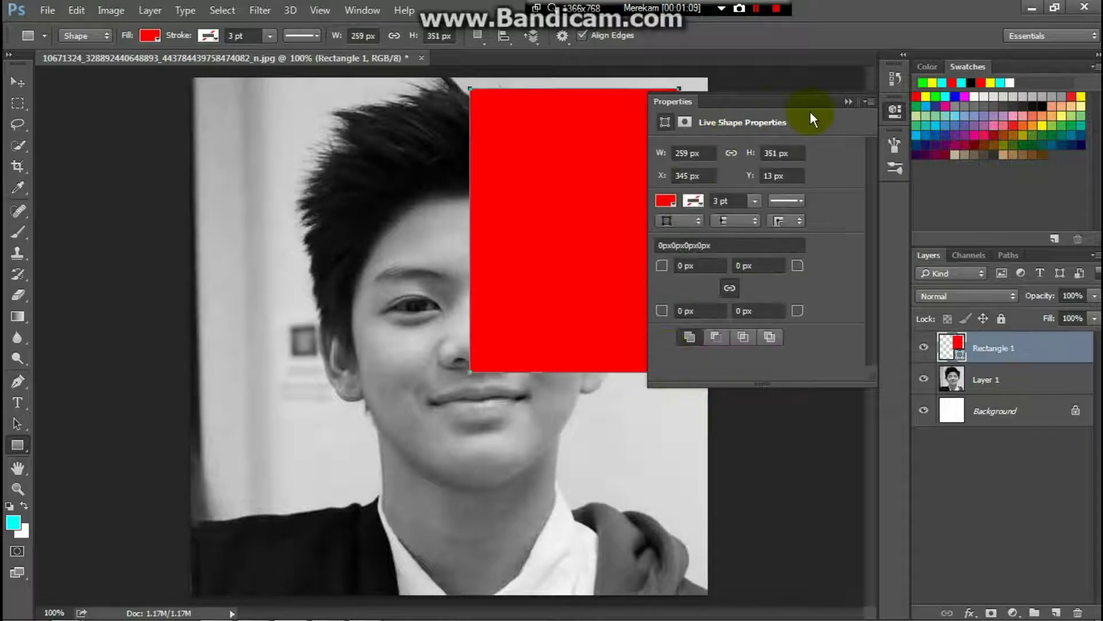
left_click(849, 101)
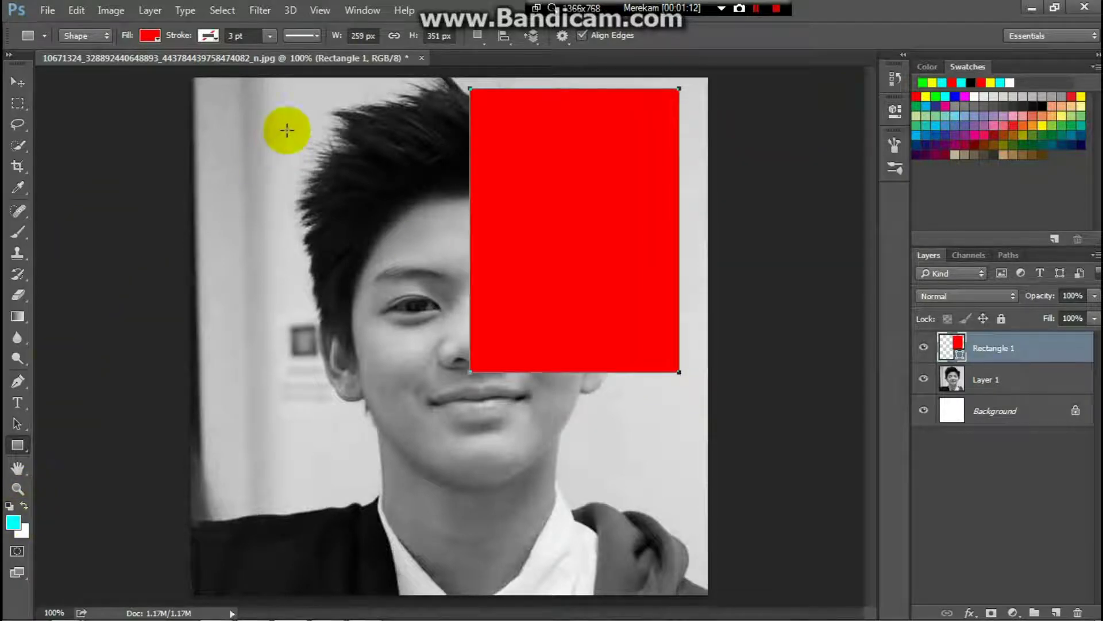
Add a cyan rectangle at upper left and a green one at lower left
left_click_drag(267, 120, 470, 384)
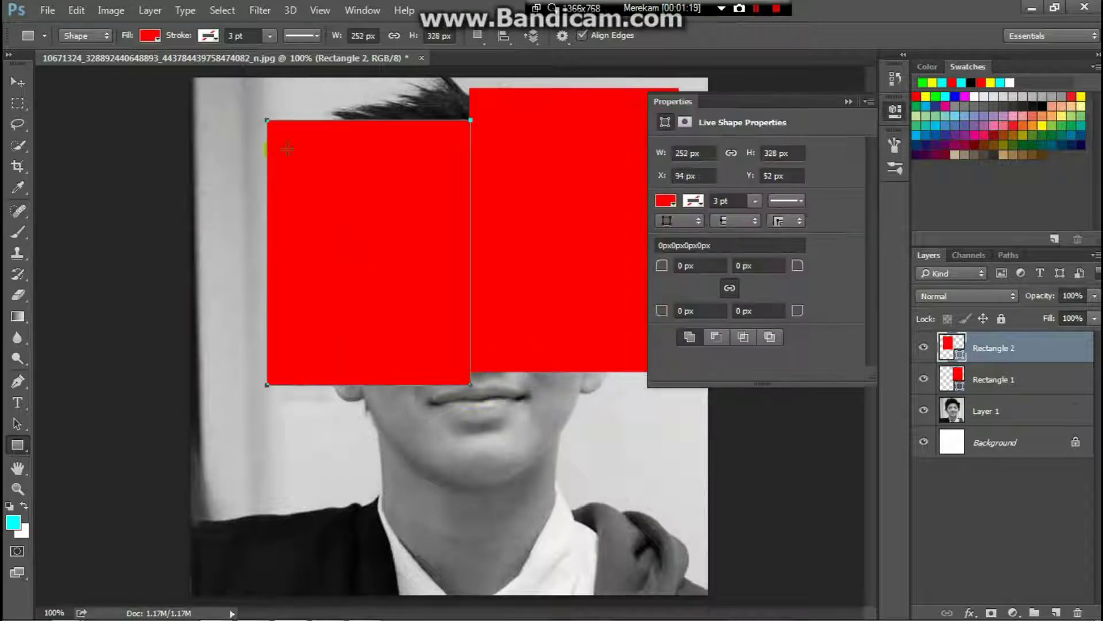
left_click(149, 36)
left_click(110, 121)
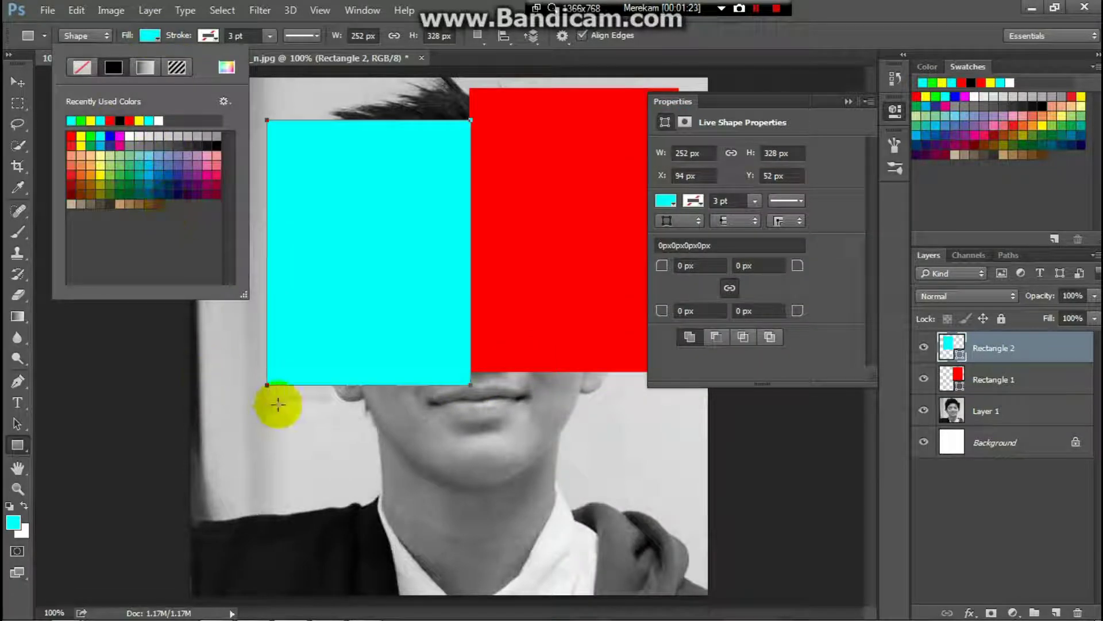
left_click_drag(209, 363, 471, 585)
left_click(150, 36)
left_click(86, 119)
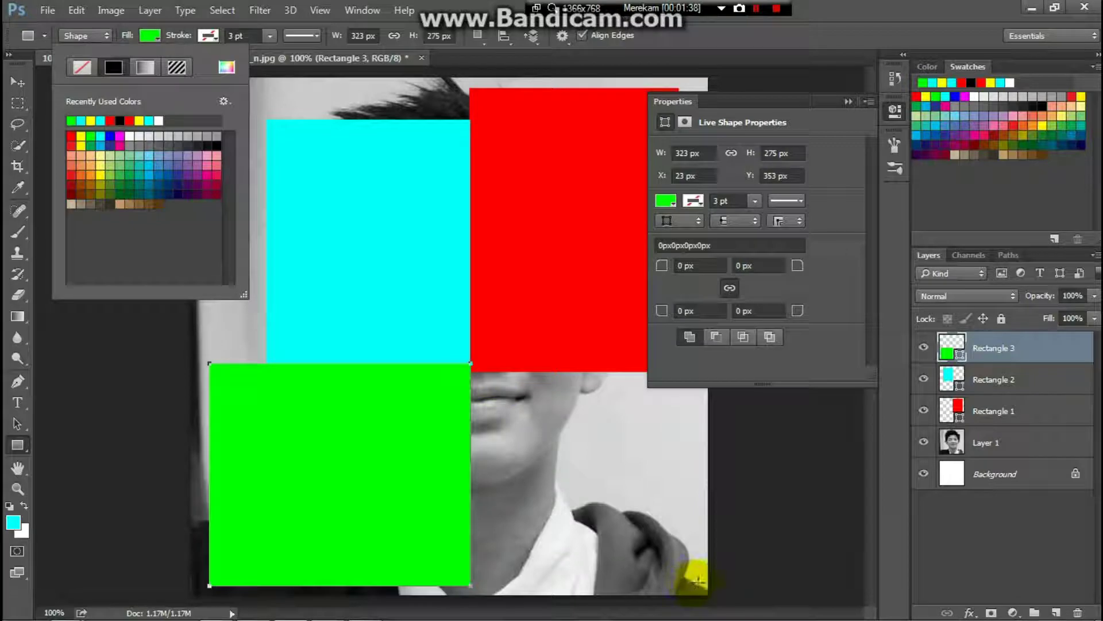
Add a yellow rectangle at lower right and select all four rectangle layers
left_click_drag(697, 578, 470, 362)
left_click(150, 36)
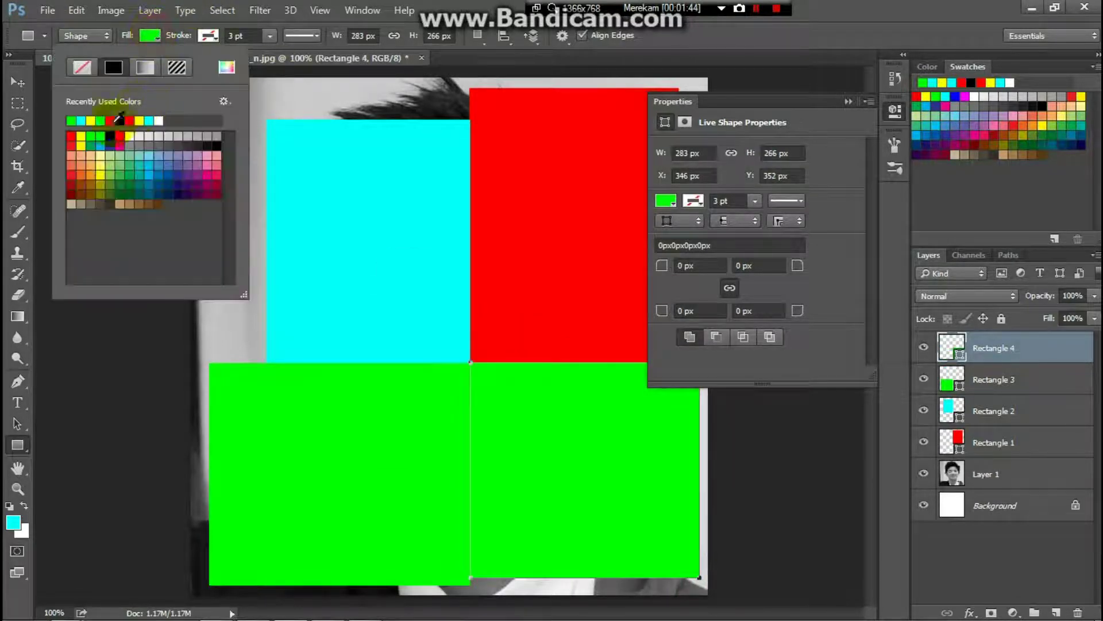
left_click(90, 121)
left_click(848, 102)
left_click_drag(999, 334, 991, 424)
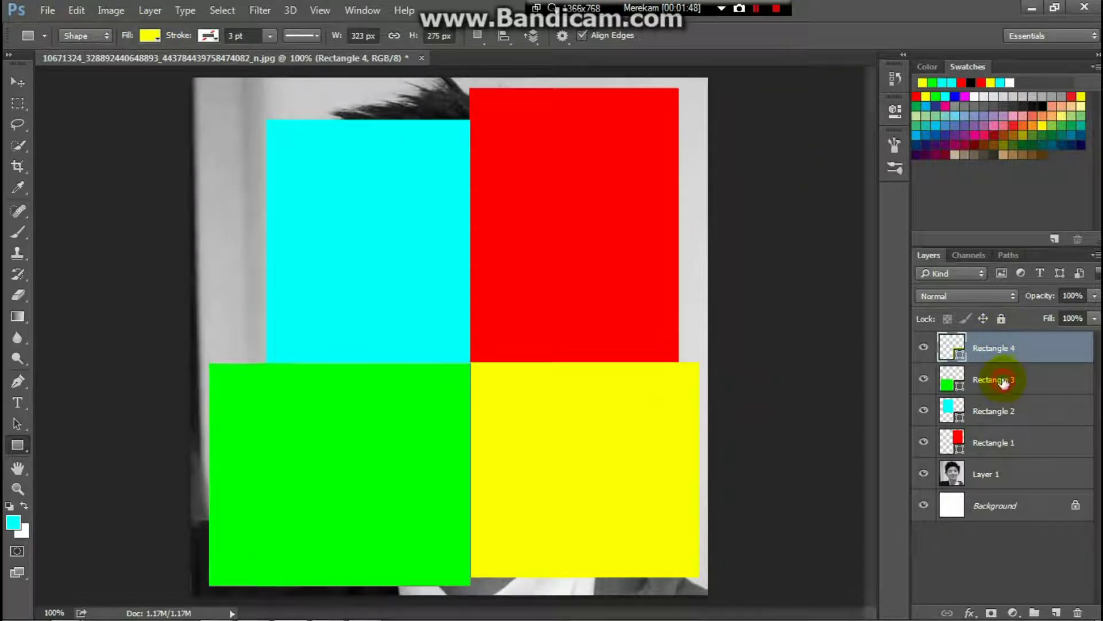
left_click(992, 447, "shift")
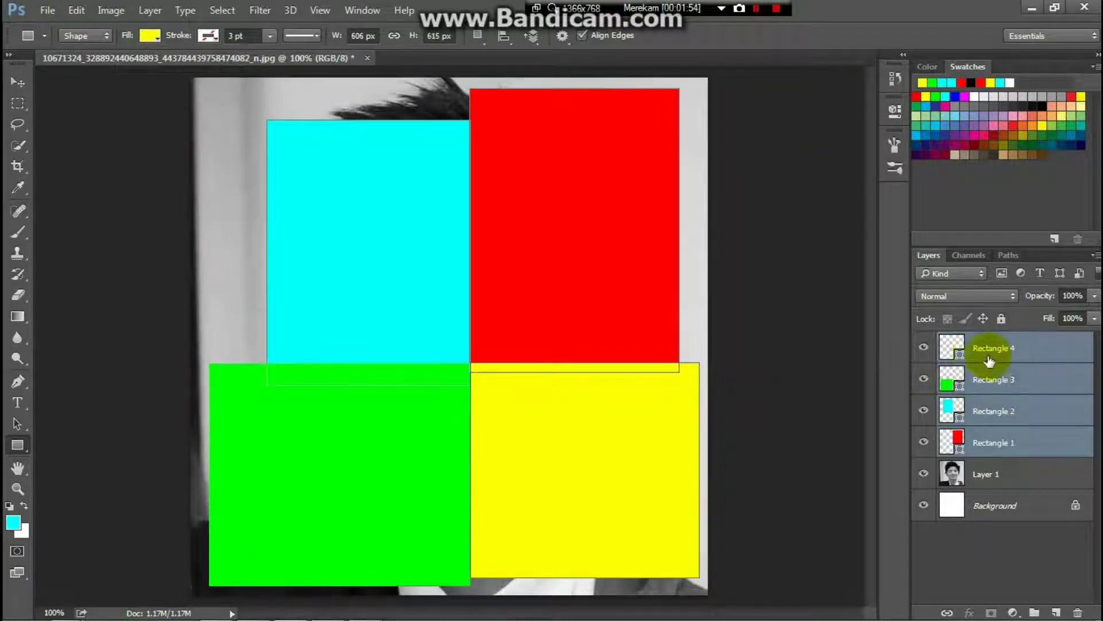
Rasterize, clip and link the four rectangle layers via the layer context menu
right_click(994, 356)
left_click(739, 267)
right_click(1004, 362)
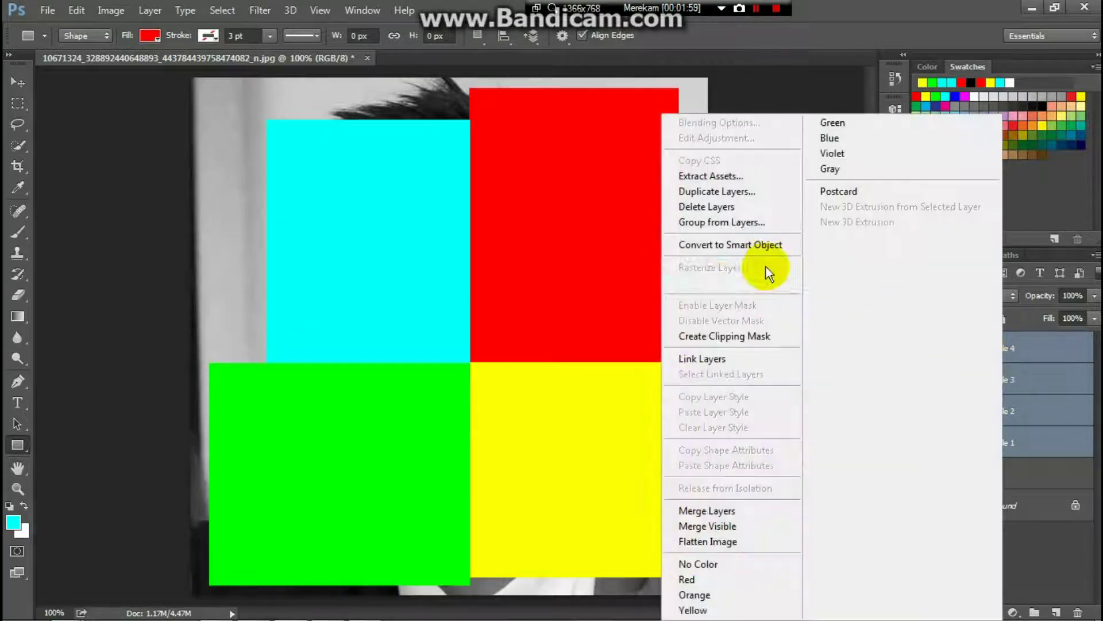
left_click(753, 337)
right_click(1009, 350)
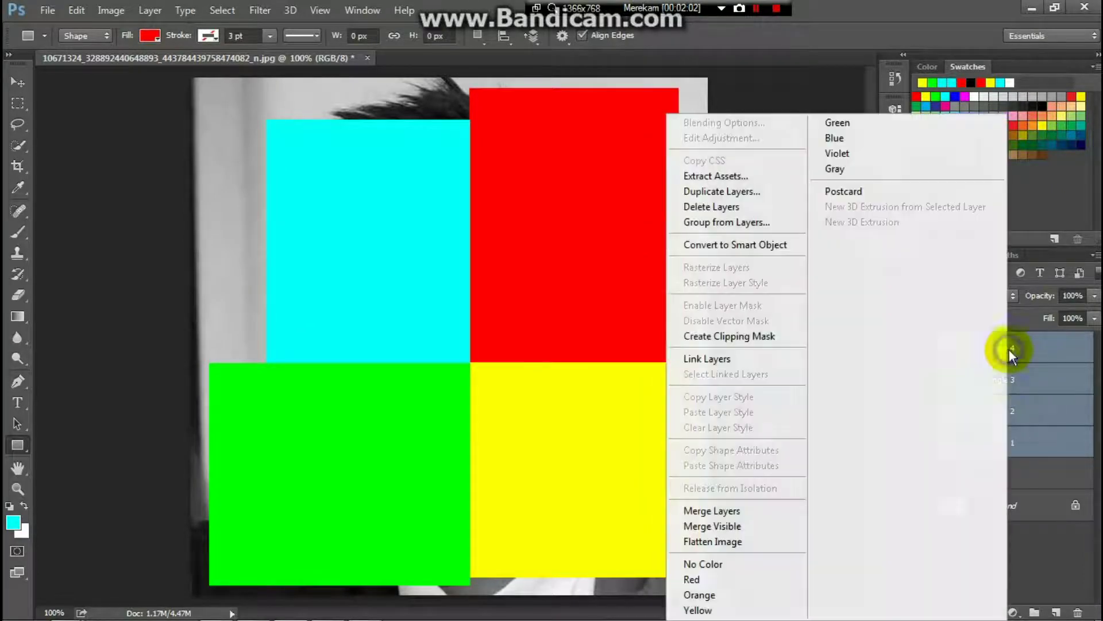
left_click(770, 358)
right_click(966, 357)
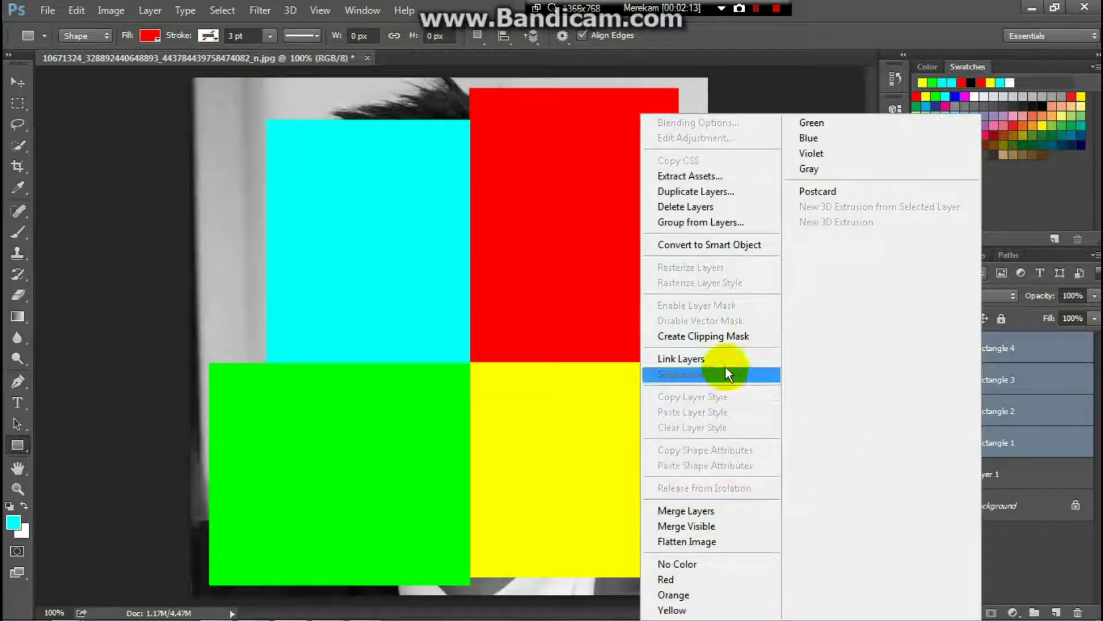
left_click(1078, 405)
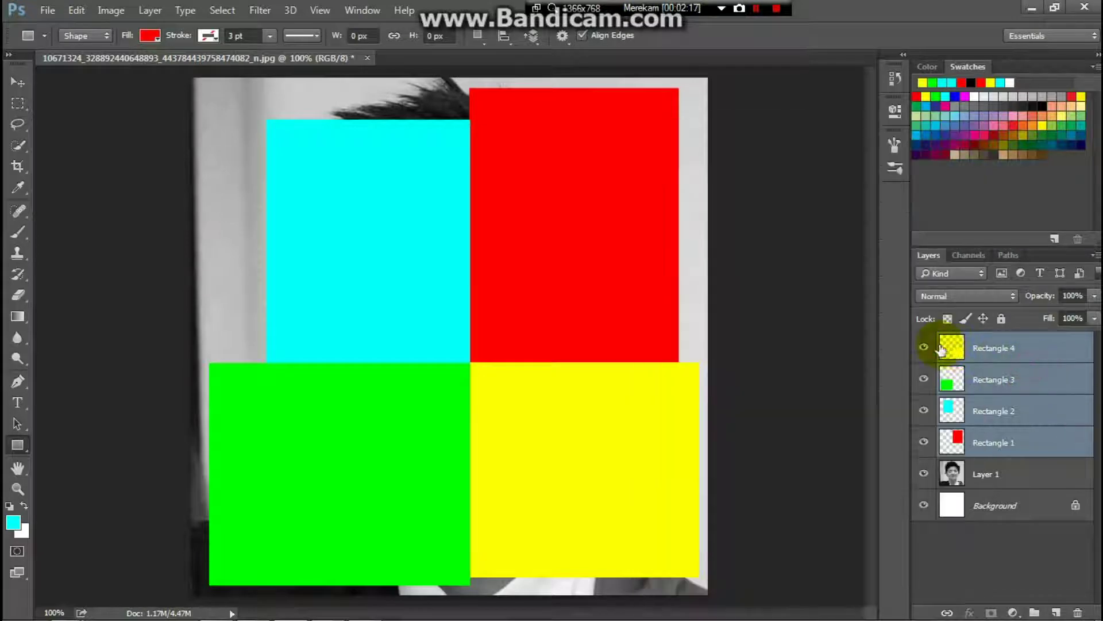
Merge the four rectangle layers into a single layer
right_click(941, 344)
left_click(1041, 410)
left_click(1032, 445, "shift")
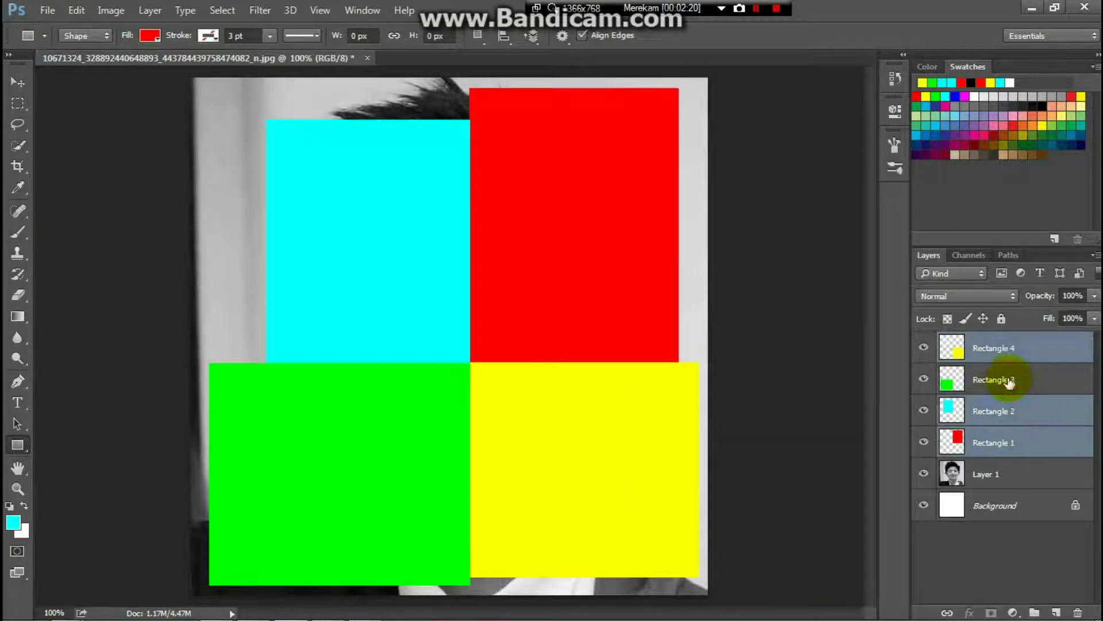
key("ctrl+e")
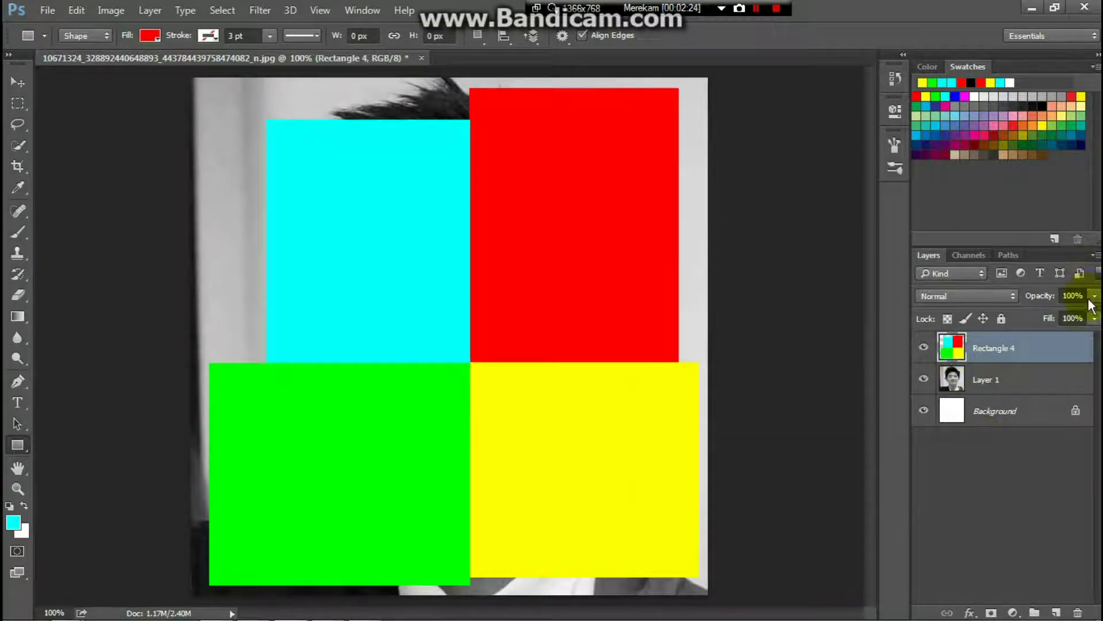
Set the merged rectangles layer to 50% opacity and 70% fill
left_click_drag(1065, 315, 1063, 316)
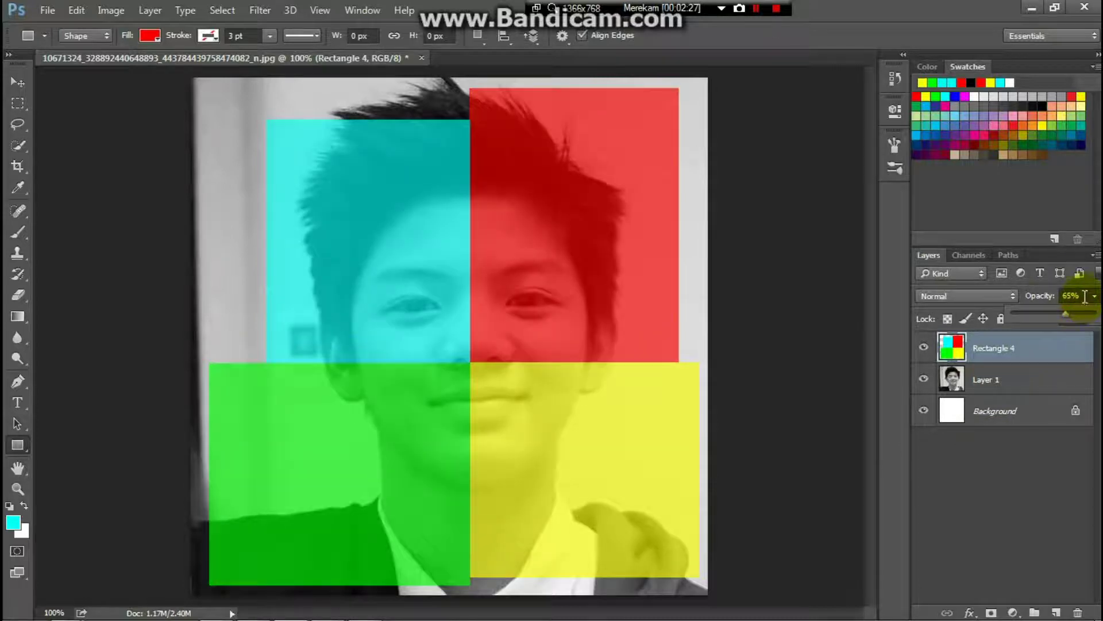
type("50")
left_click(1084, 316)
type("70")
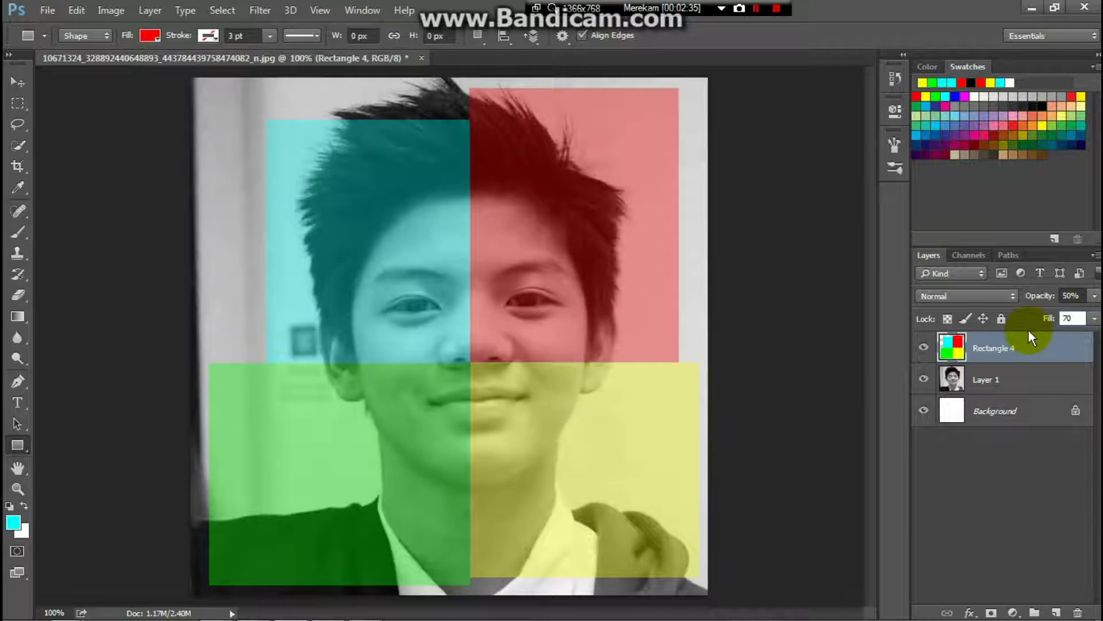
left_click(951, 380)
left_click(154, 10)
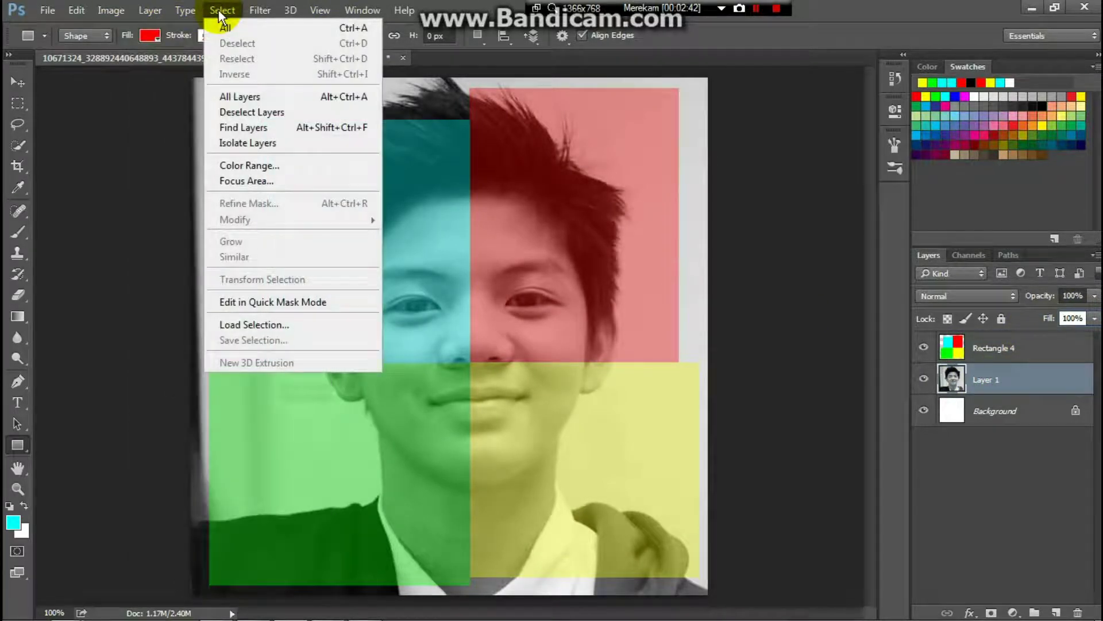
Load Layer 1's pixels as a selection and invert it with Select > Inverse
left_click(636, 232)
left_click(998, 377)
left_click(952, 378, "ctrl")
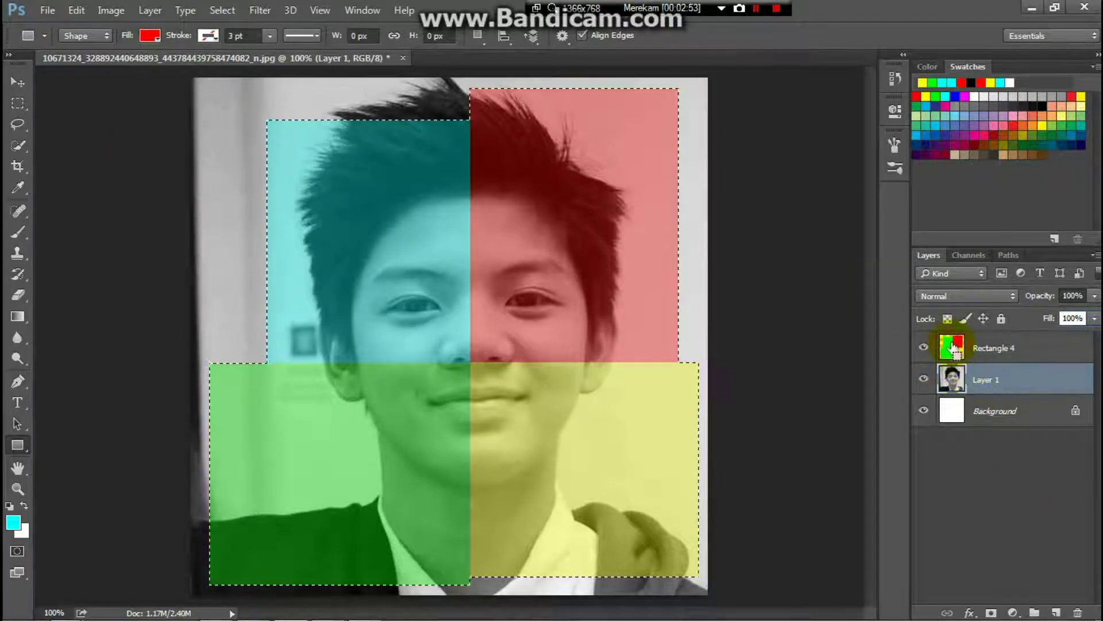
left_click(952, 379)
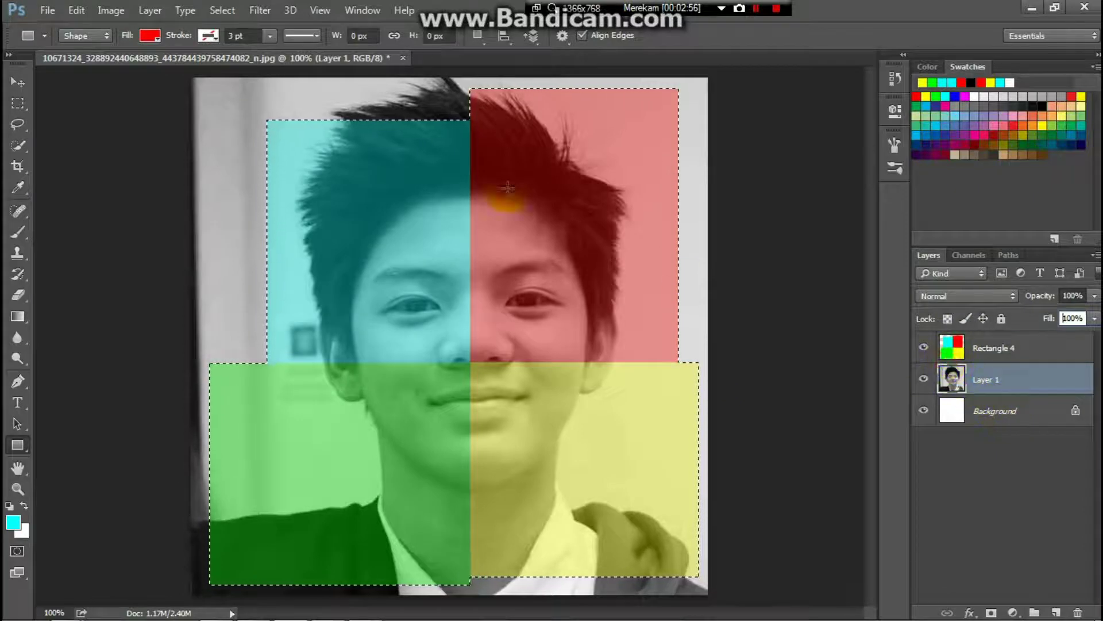
left_click(222, 10)
left_click(236, 64)
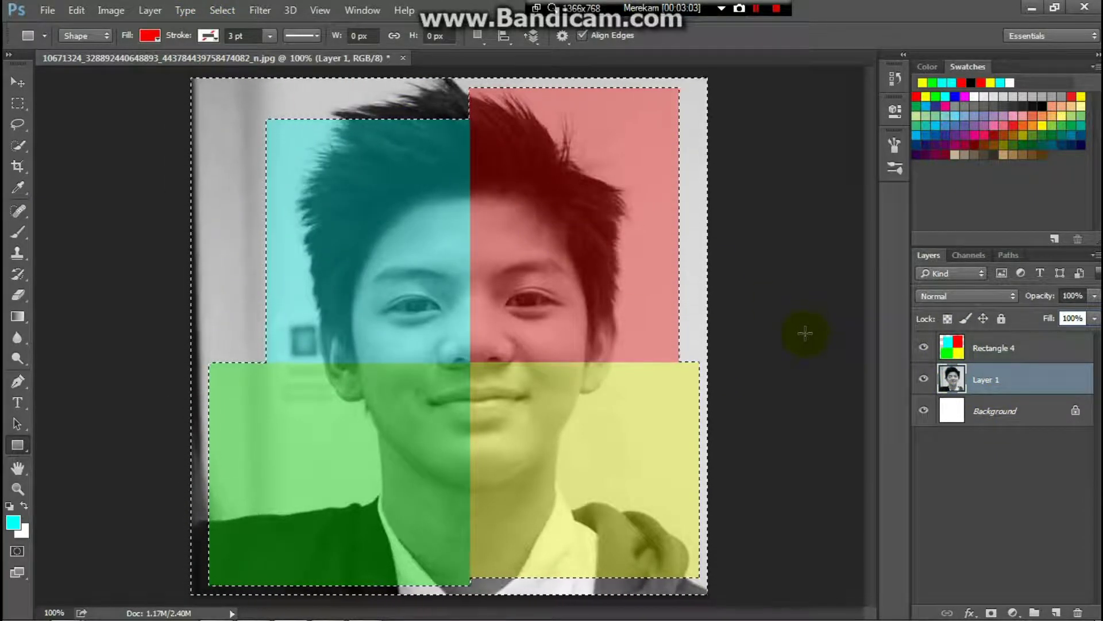
Try setting the portrait layer's fill to 0, then revert it through History
type("0")
key("Return")
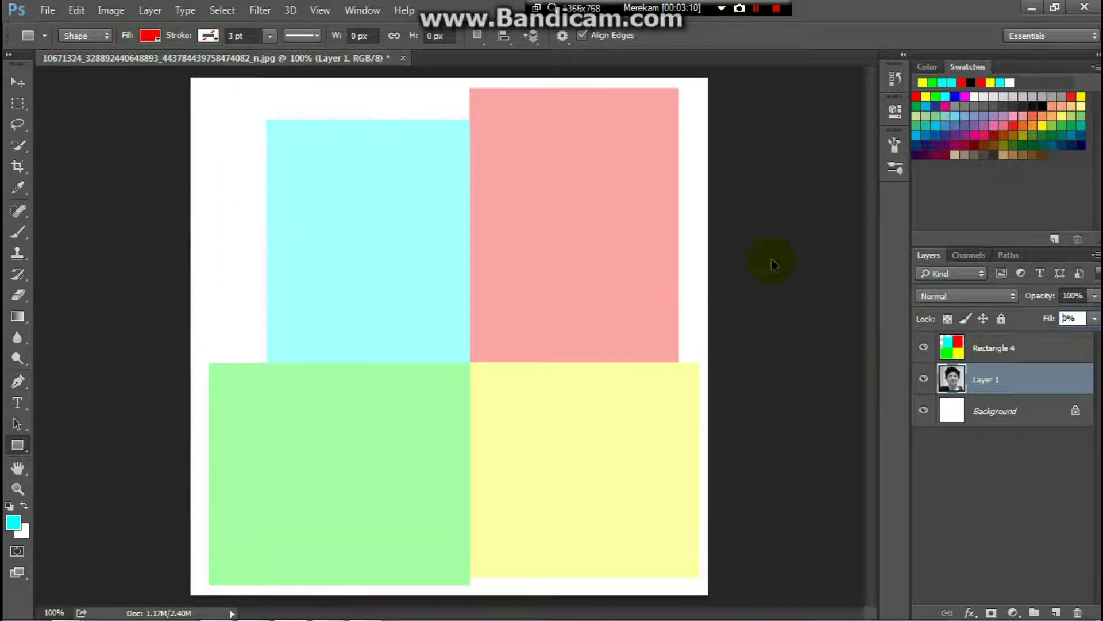
left_click(894, 79)
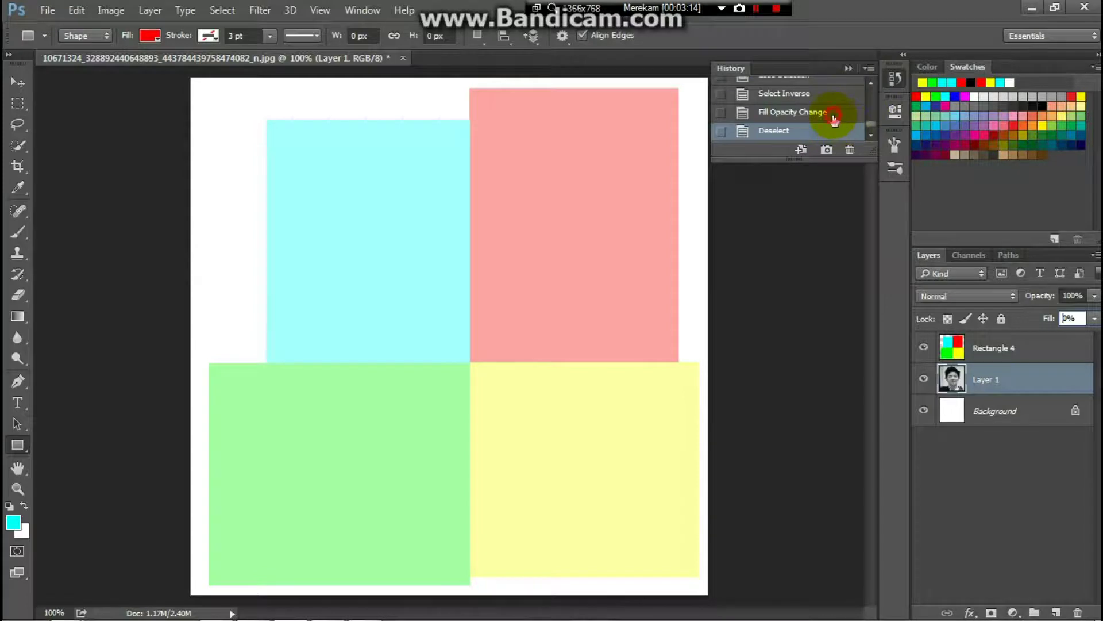
left_click(826, 93)
left_click(848, 67)
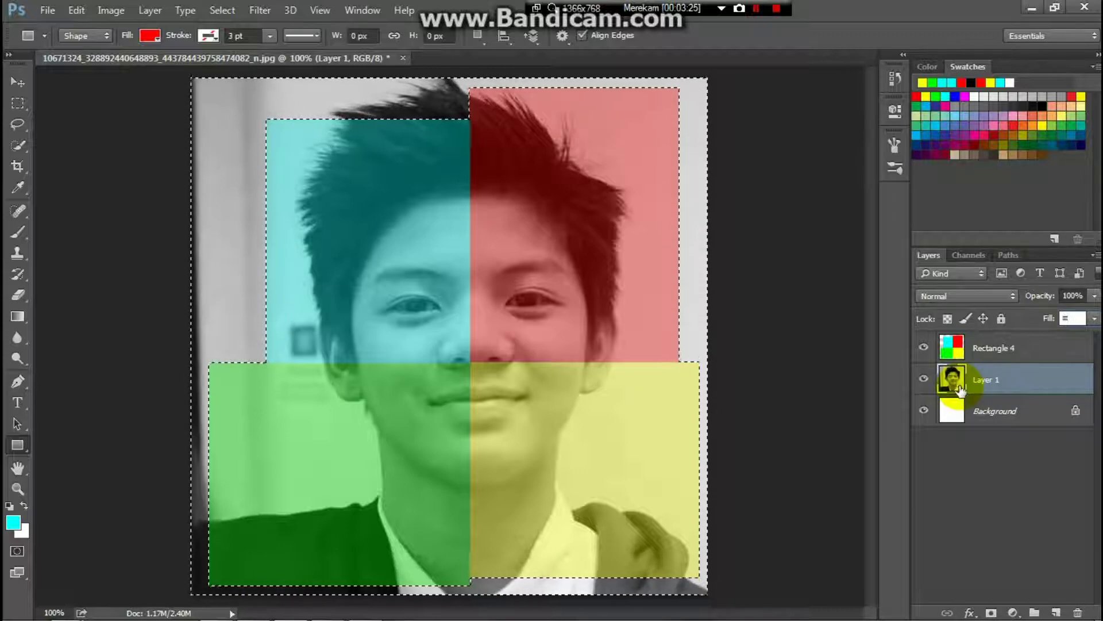
Clear the portrait outside the colour rectangles to white with Delete
left_click(1070, 319)
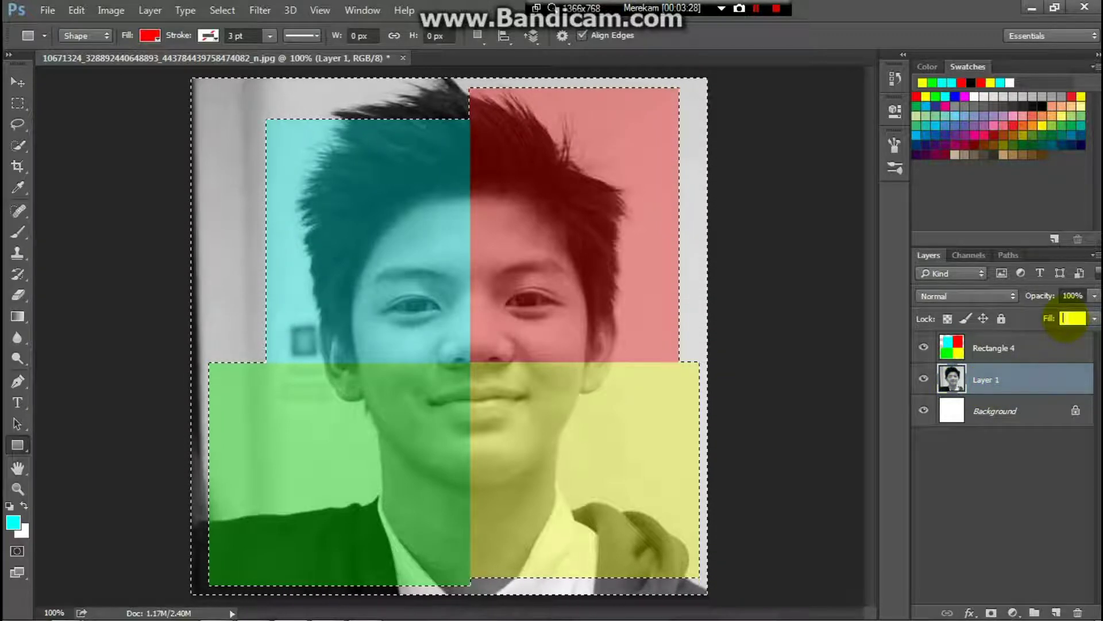
left_click(1038, 512)
left_click(1017, 376)
key("Delete")
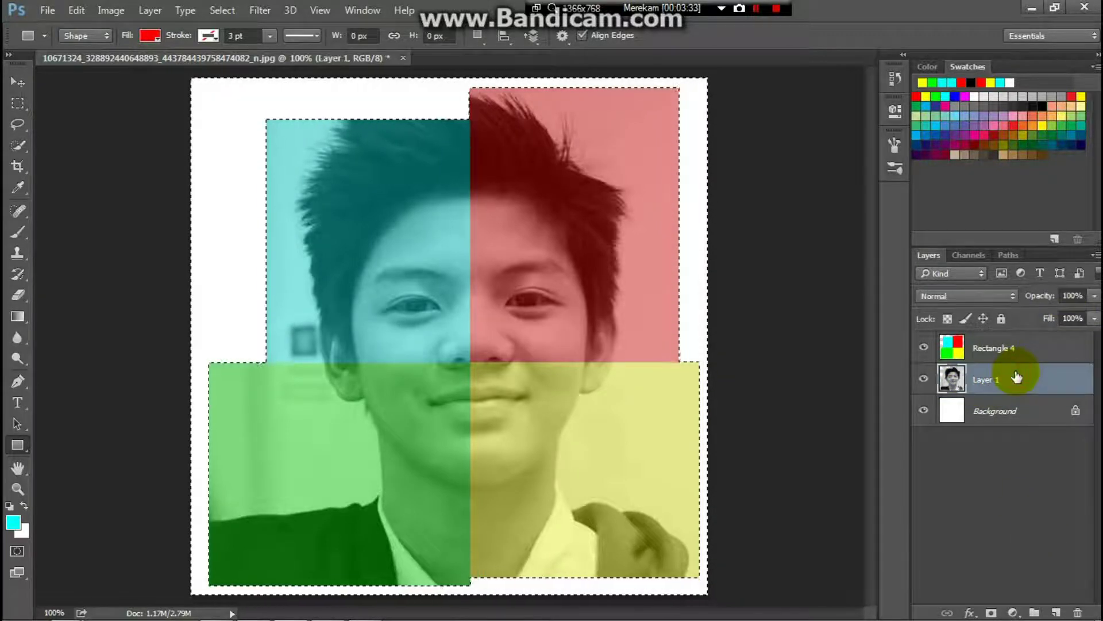
left_click(150, 10)
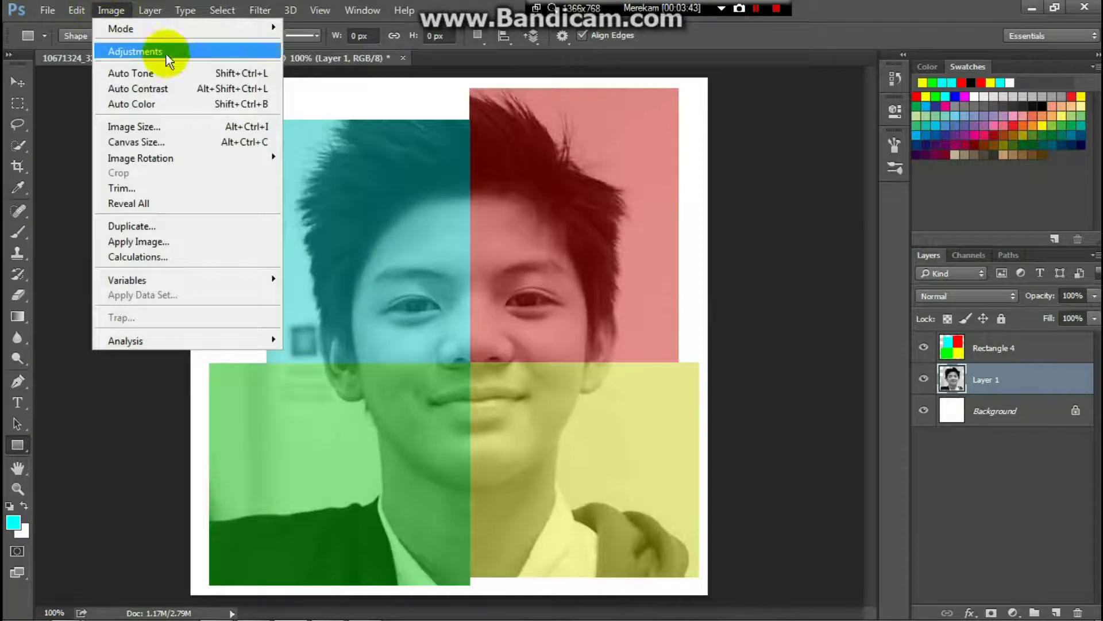
mouse_move(136, 50)
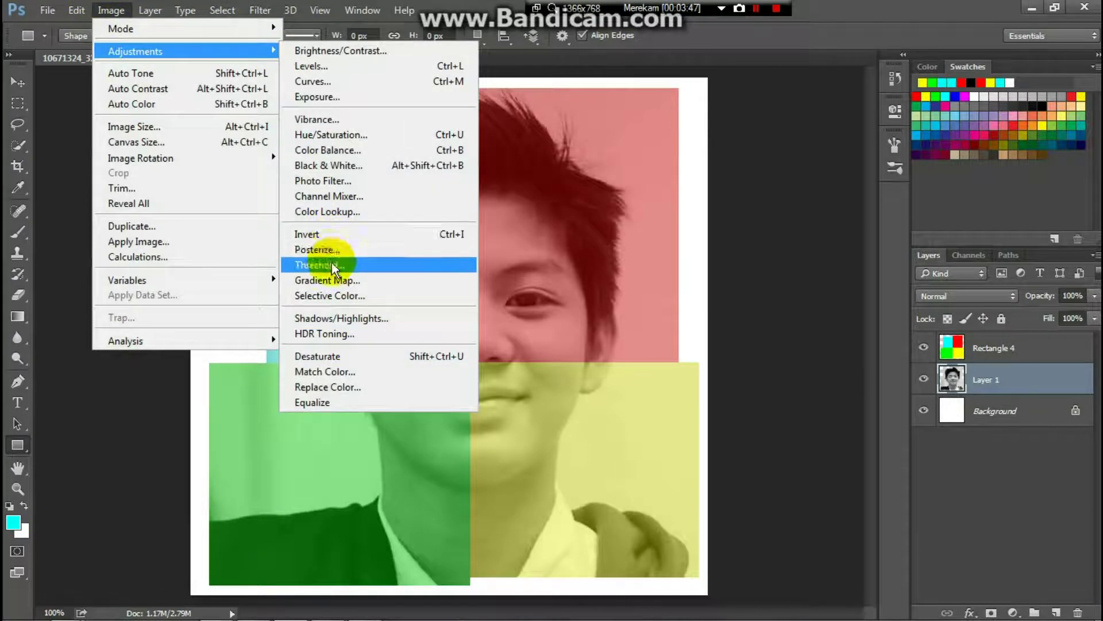
Apply Image > Adjustments > Posterize at 14 levels to the portrait layer
left_click(320, 253)
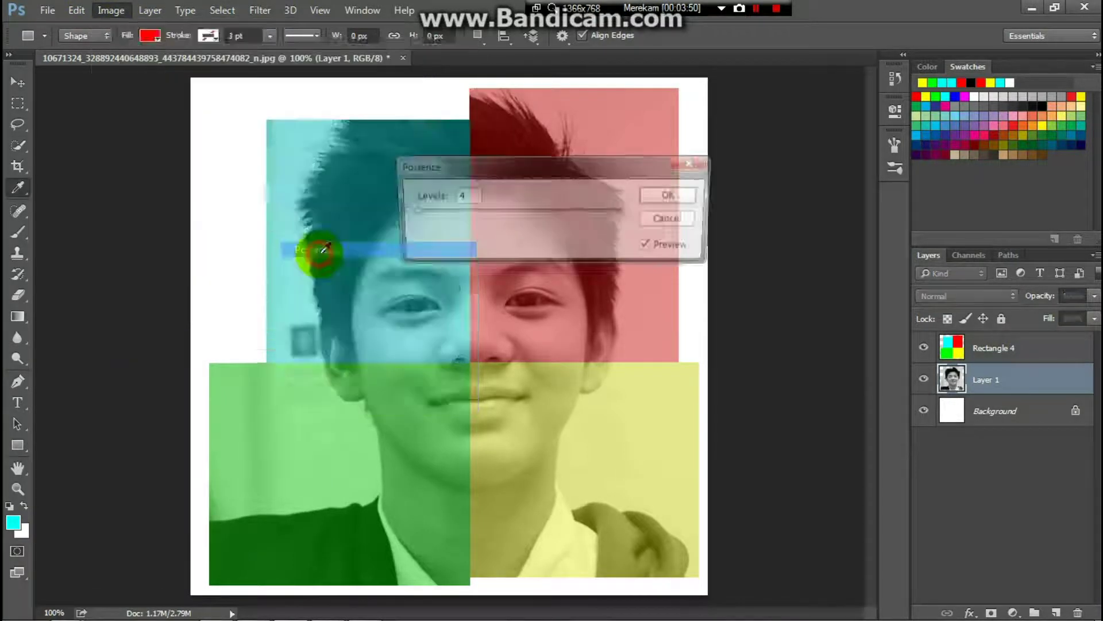
left_click_drag(544, 174, 900, 336)
left_click_drag(770, 392, 778, 392)
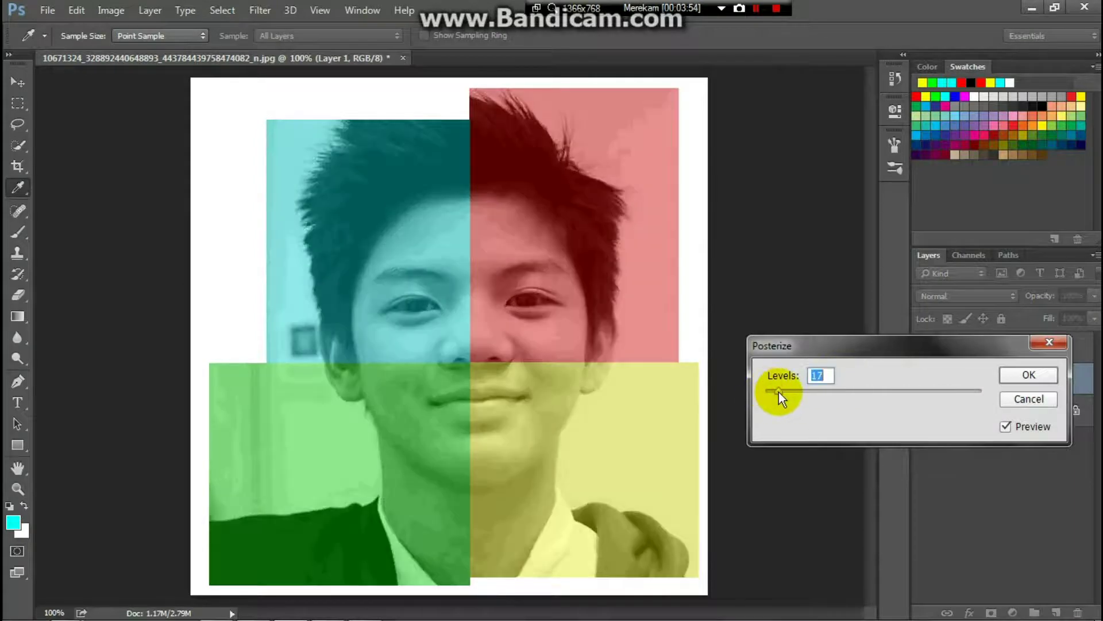
type("10")
type("14")
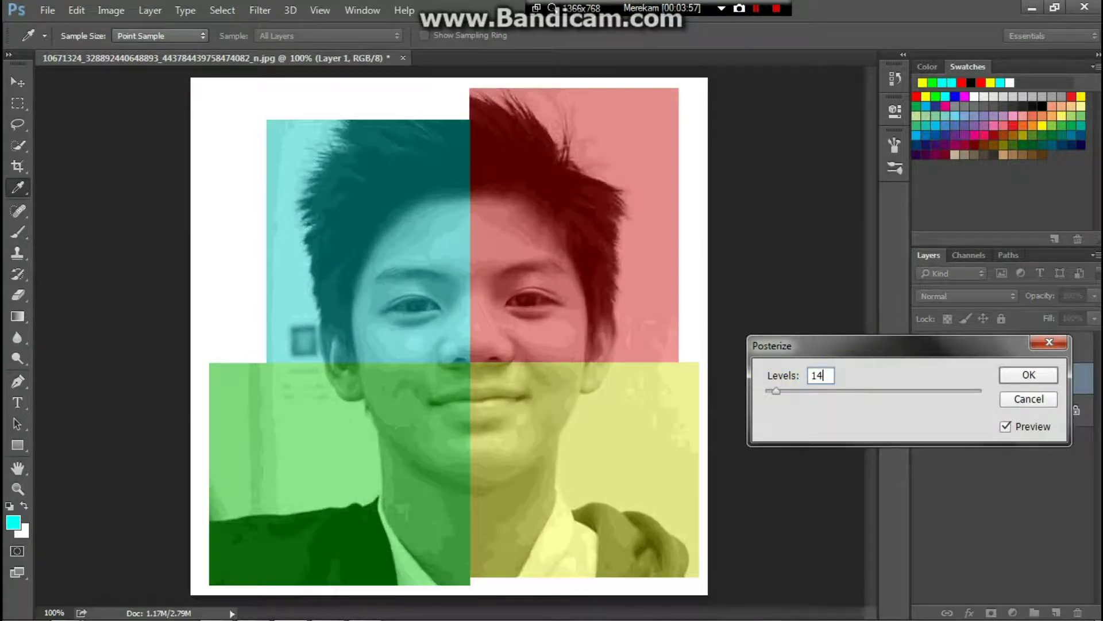
type("0")
key("Return")
key("u")
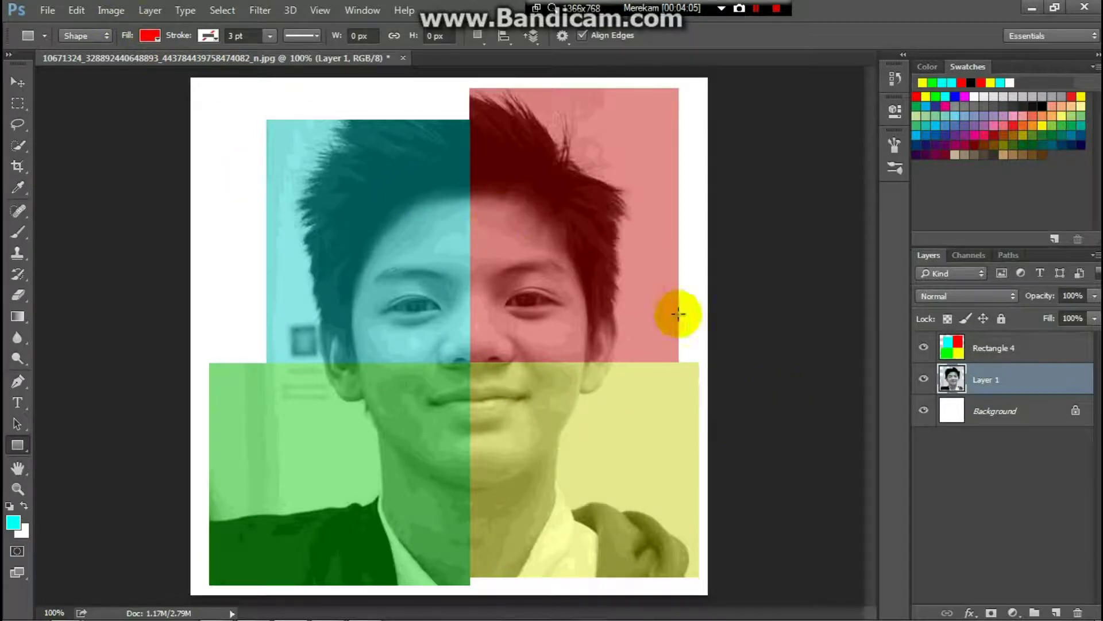
left_click(954, 411)
Toggle the Background layer off and back on, then start Save As
left_click(923, 410)
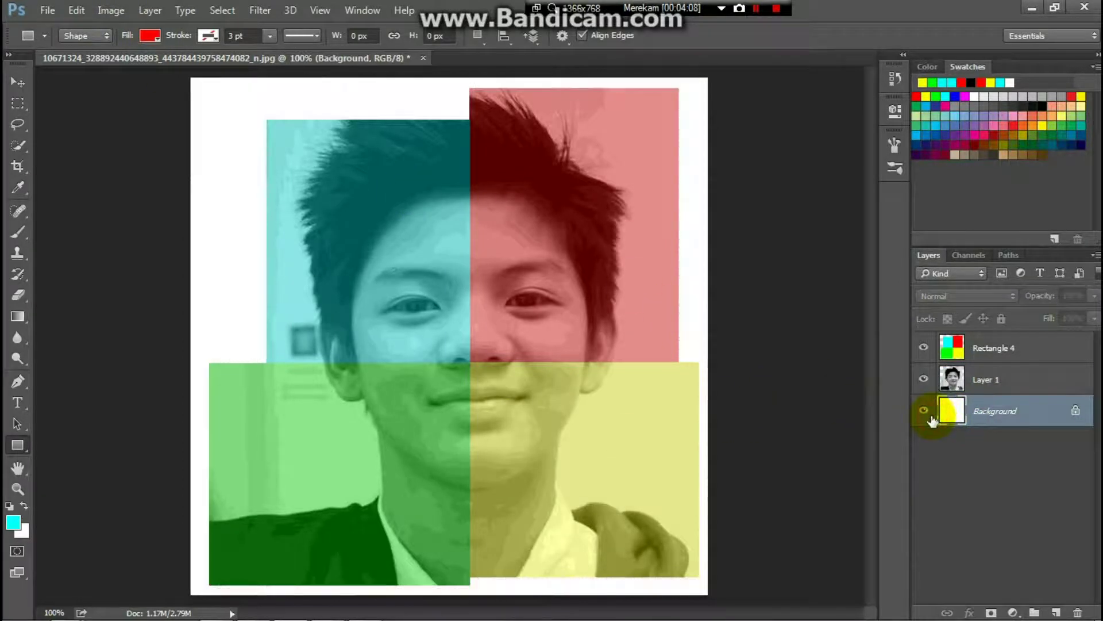
left_click_drag(16, 323, 58, 328)
left_click(222, 237)
key("Return")
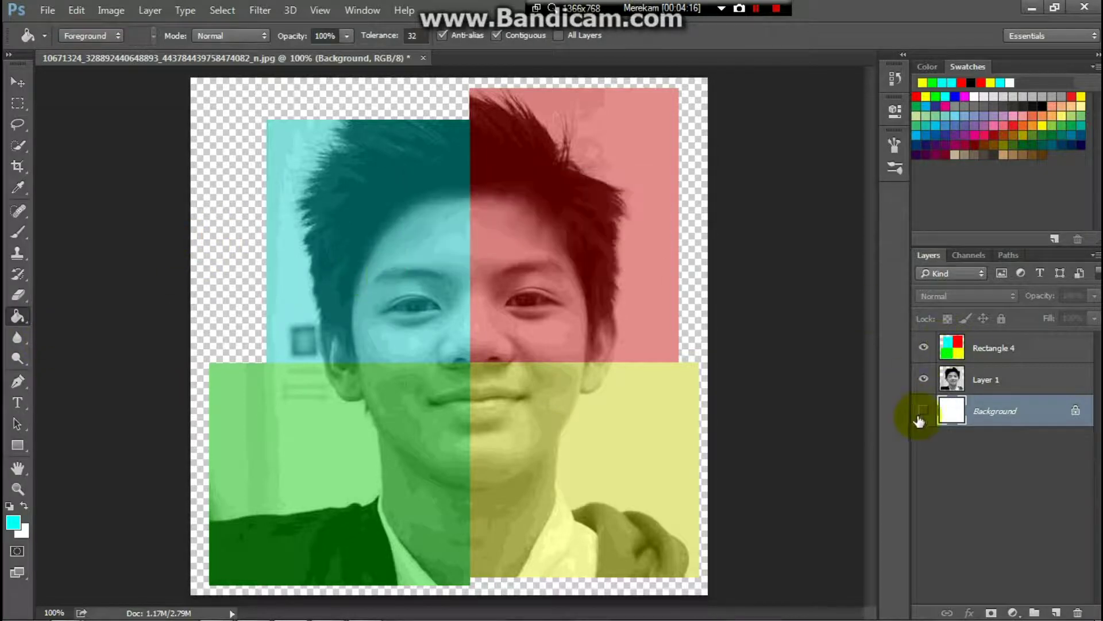
left_click(924, 410)
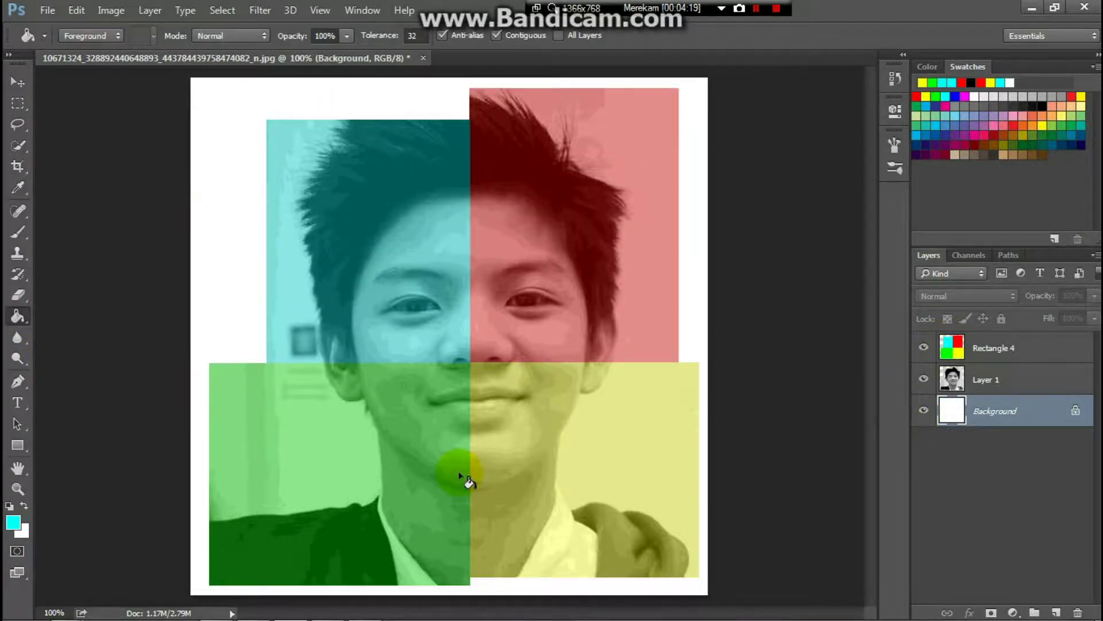
key("ctrl+s")
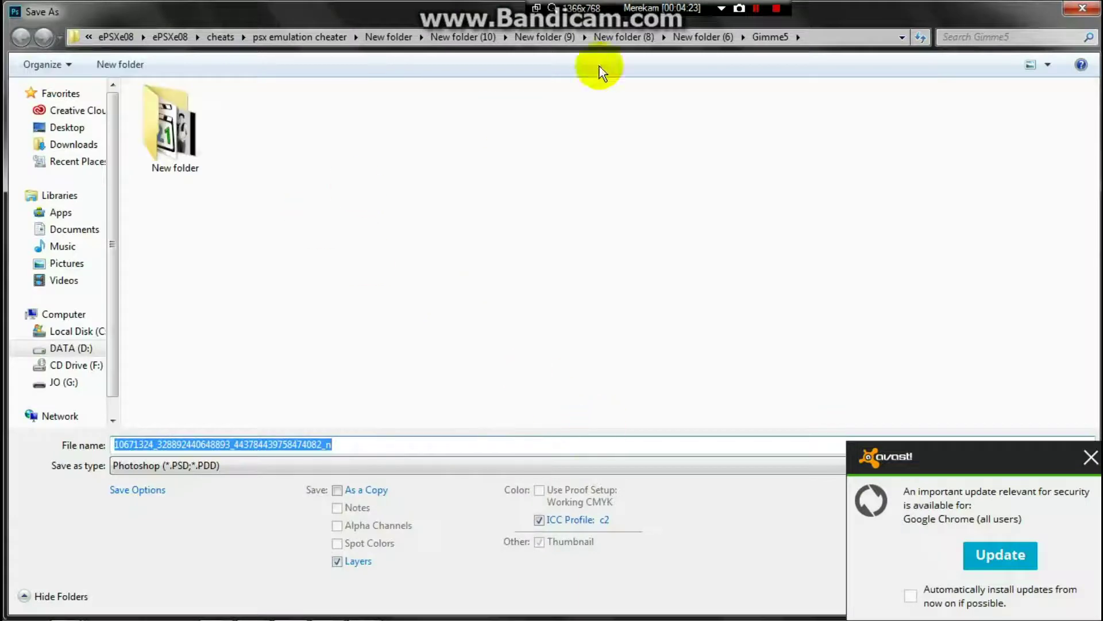
Save the collage as 17.psd in the Edit > Belajar folder
left_click(690, 38)
left_click(320, 127)
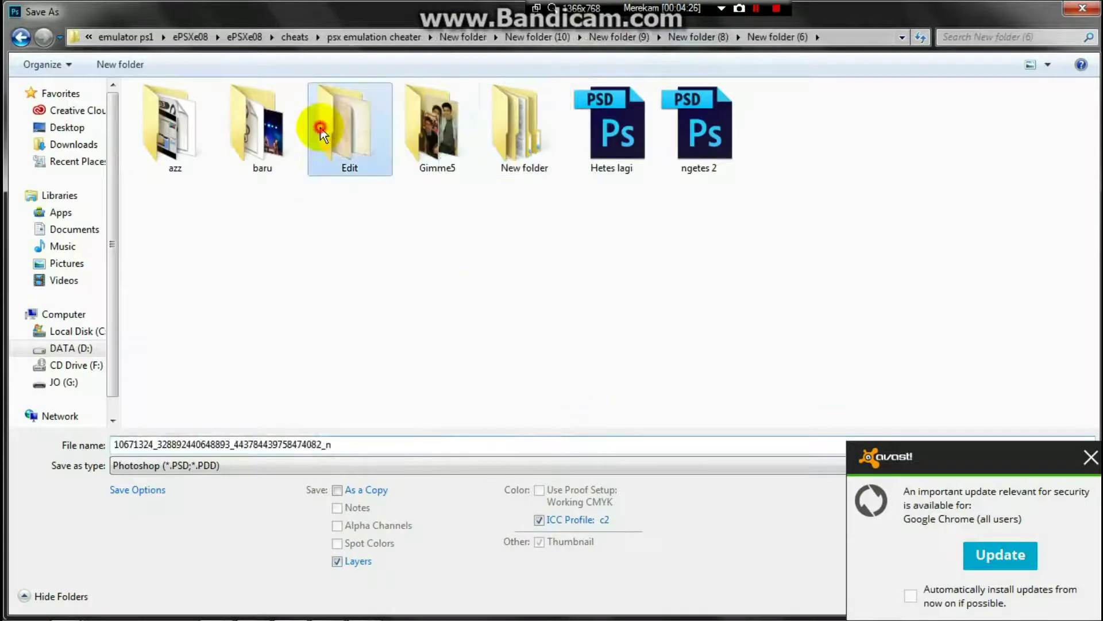
double_click(320, 128)
type("17")
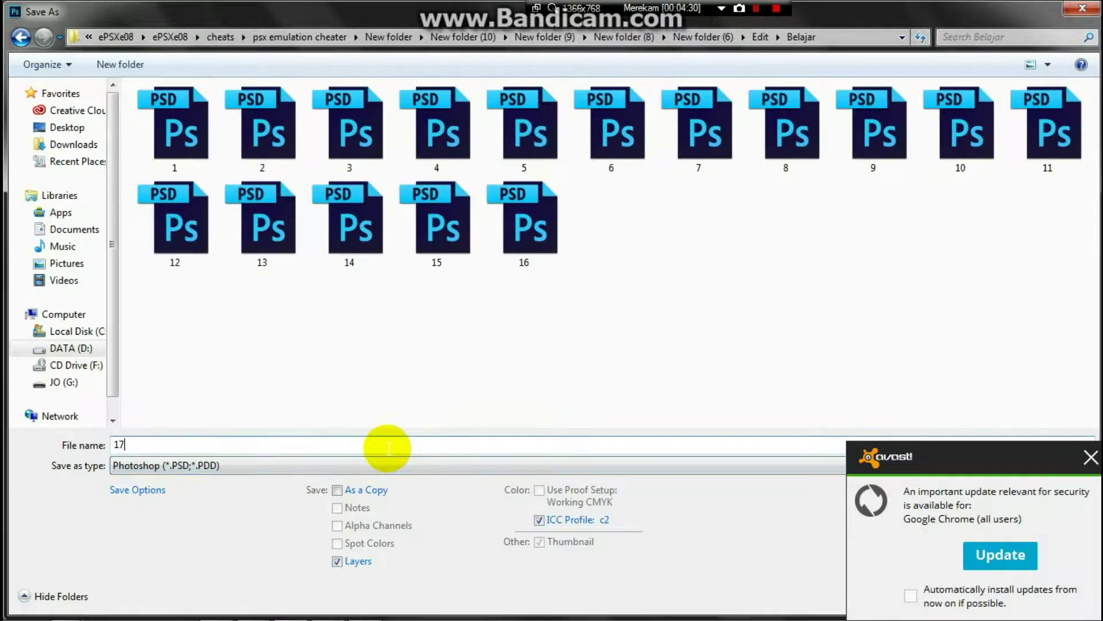
key("Return")
key("Return")
left_click(1091, 457)
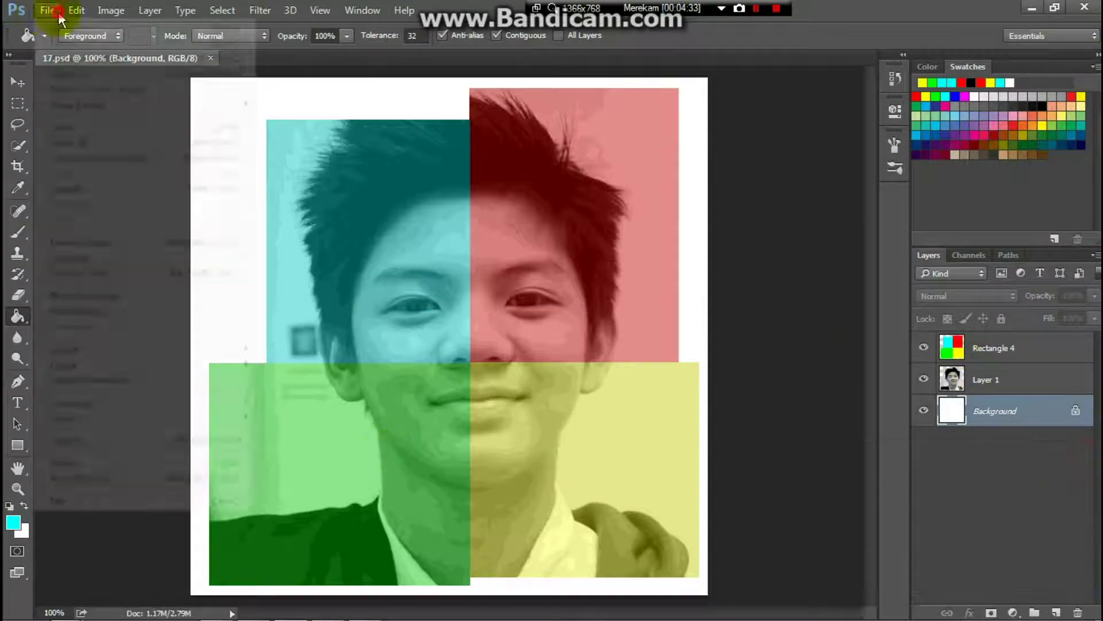
Save a JPEG copy of the collage named 17
left_click(57, 12)
left_click(77, 197)
left_click(308, 464)
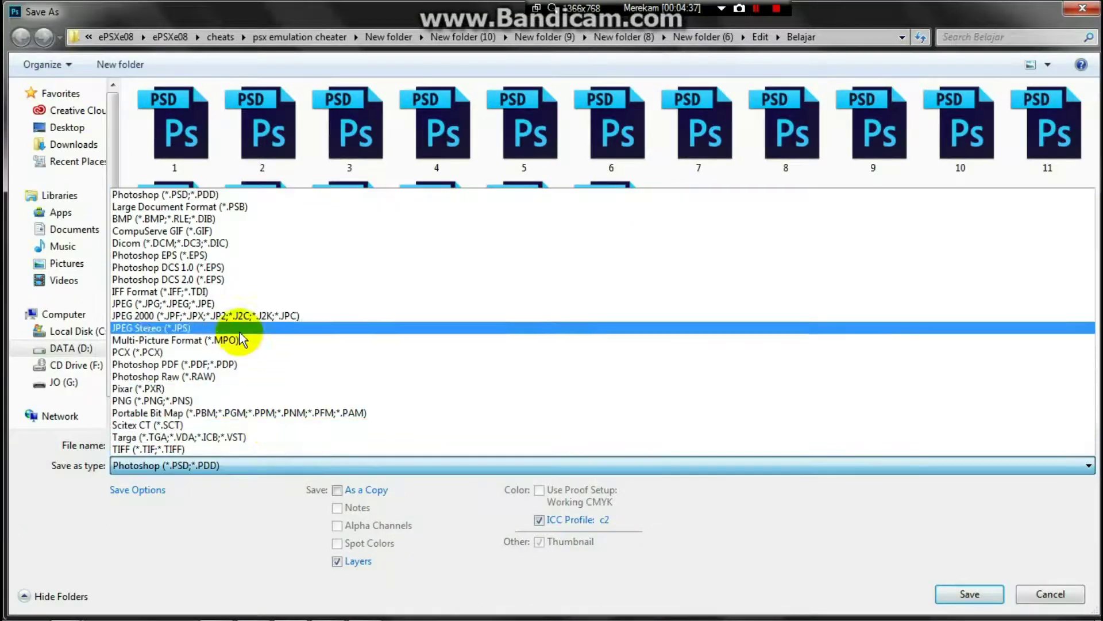
left_click(218, 304)
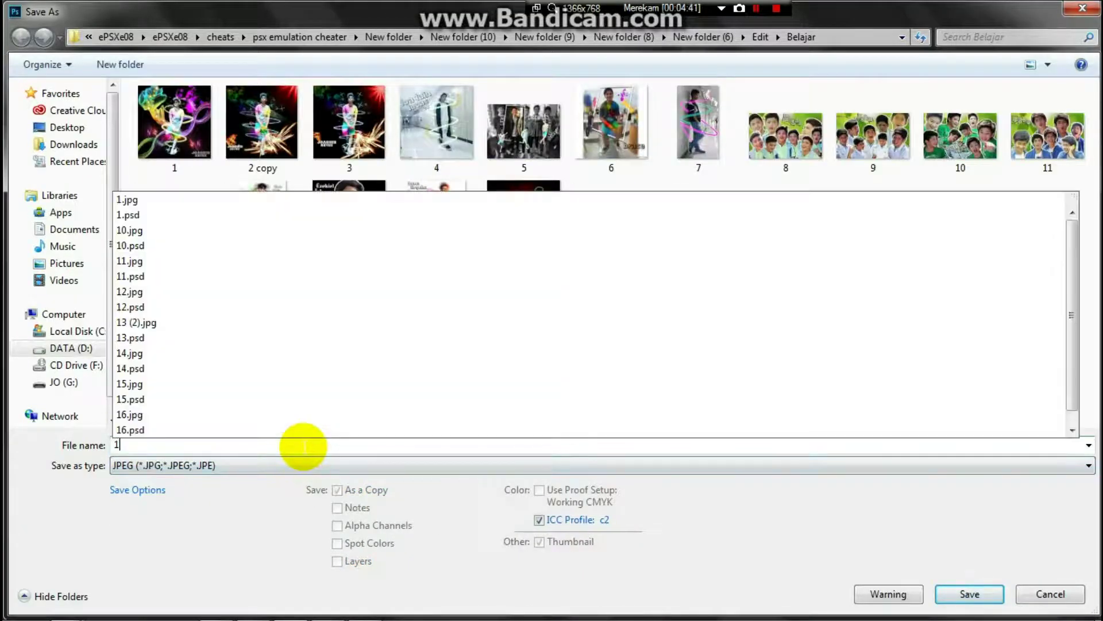
key("Return")
key("Return")
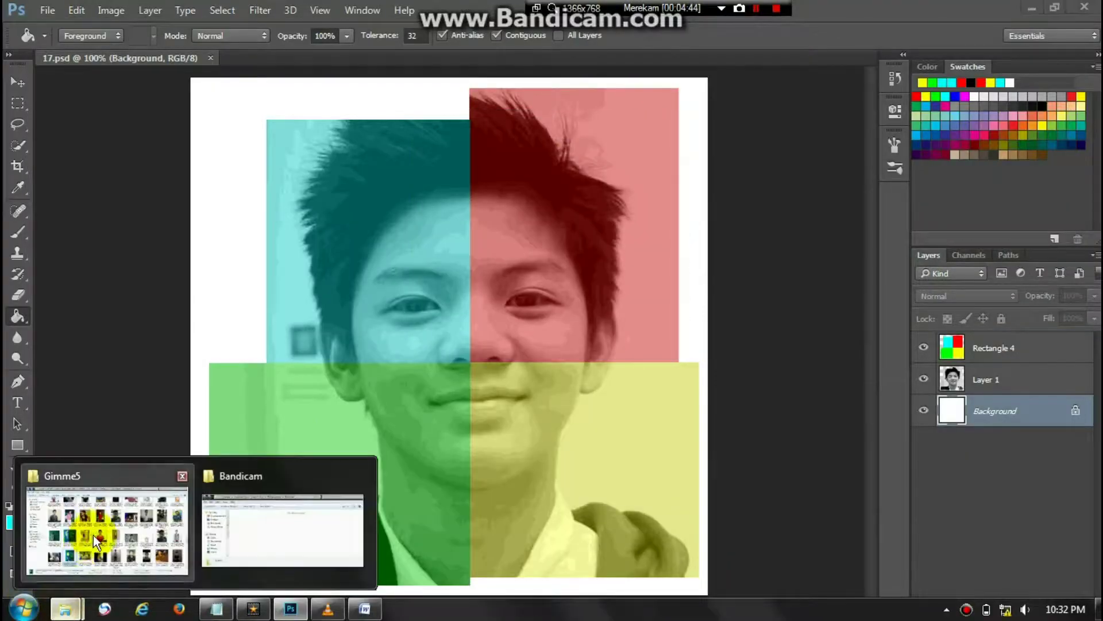
Open the 17 JPEG from Edit > Belajar in Explorer, then show and refresh the desktop
mouse_move(65, 609)
left_click(86, 524)
left_click(698, 29)
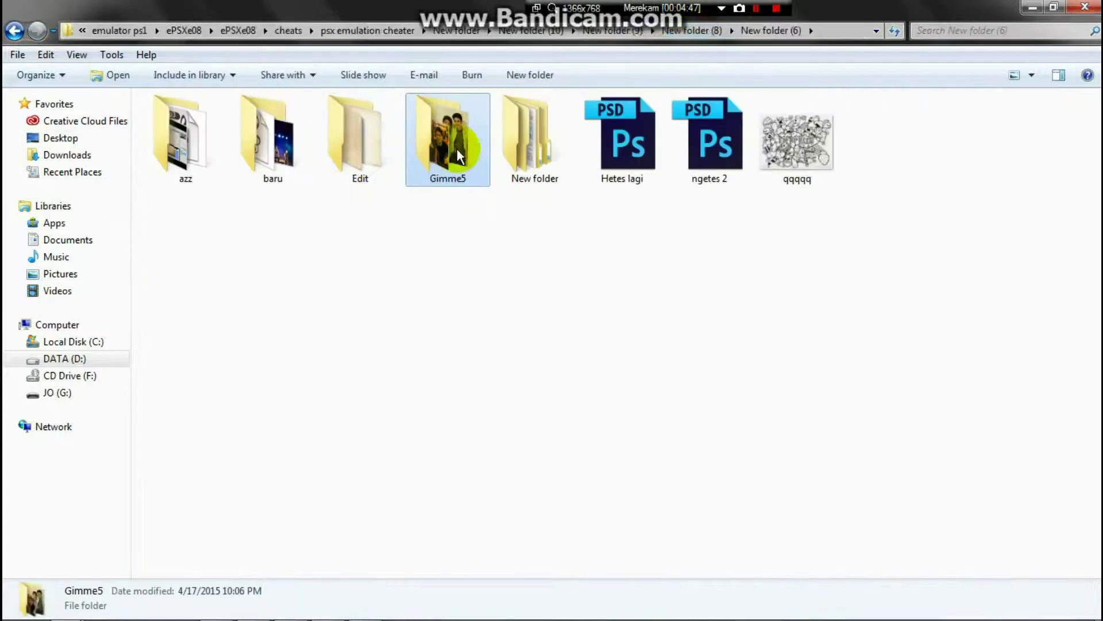
double_click(360, 144)
double_click(185, 132)
double_click(1046, 340)
key("super+d")
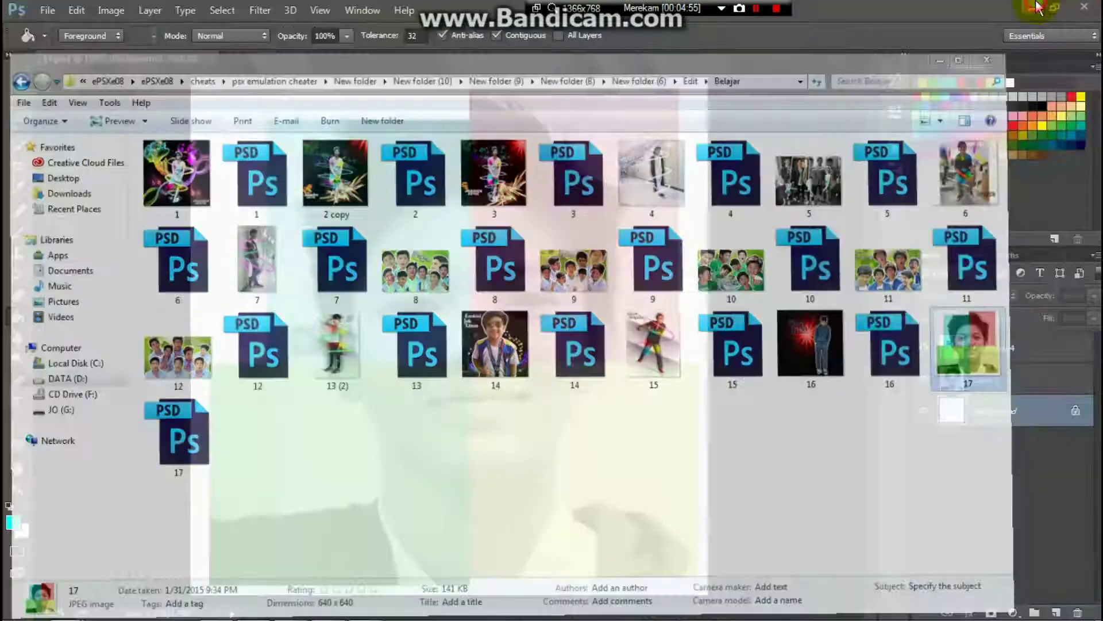
right_click(860, 230)
left_click(884, 281)
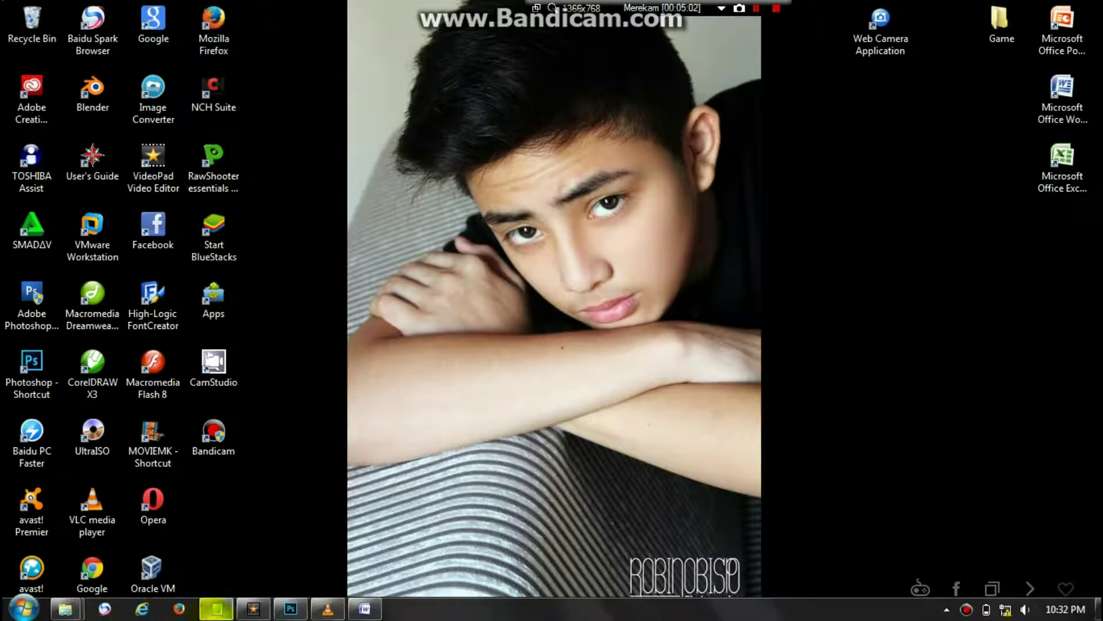
left_click(216, 608)
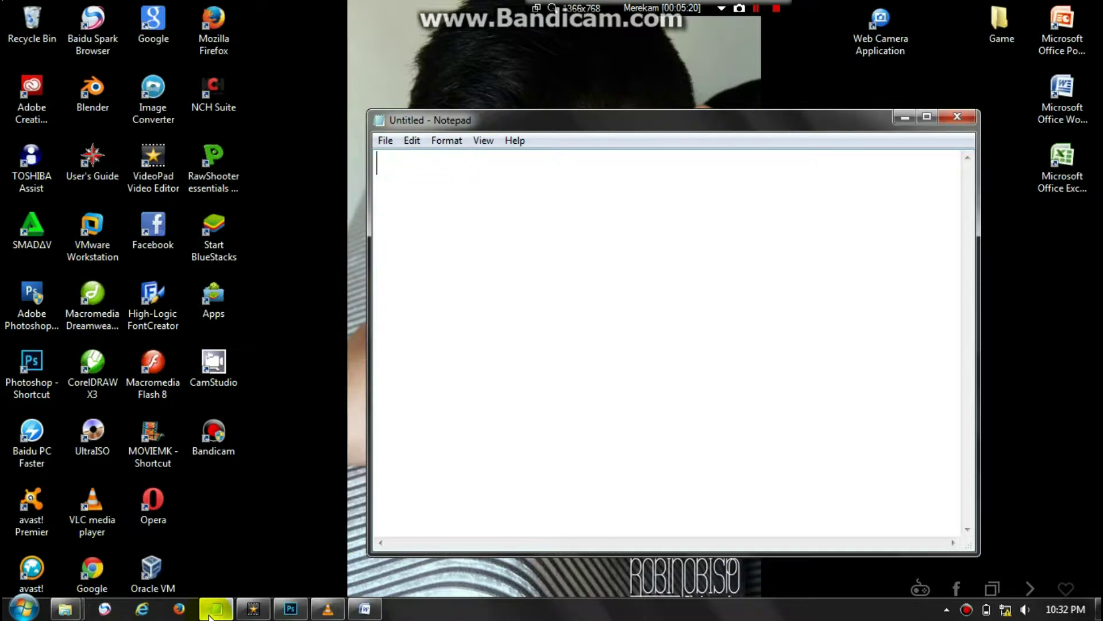
left_click(957, 117)
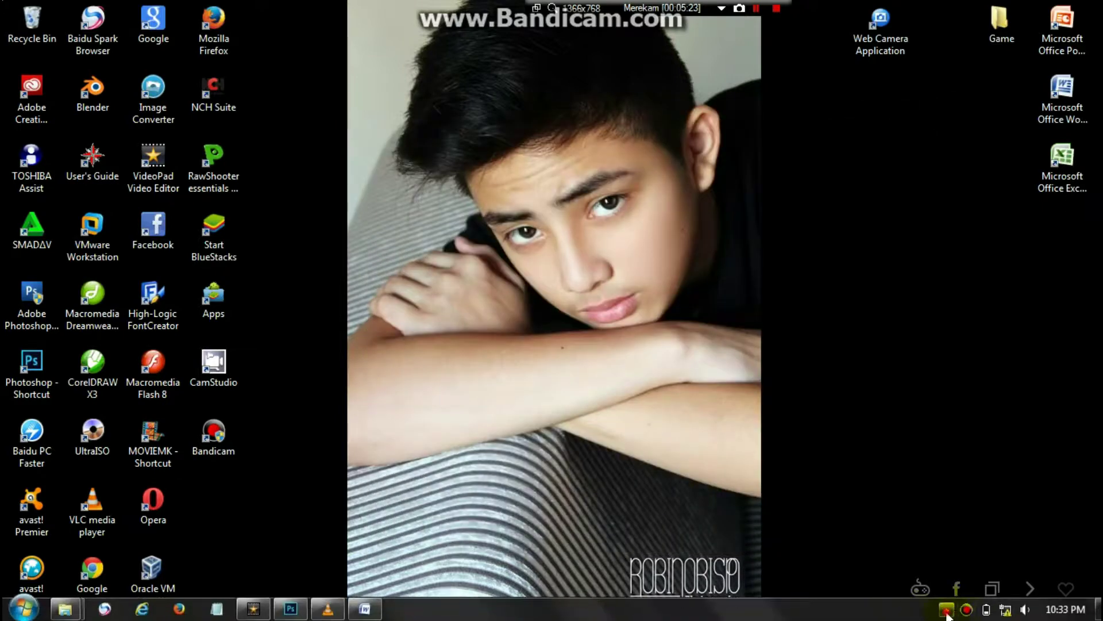